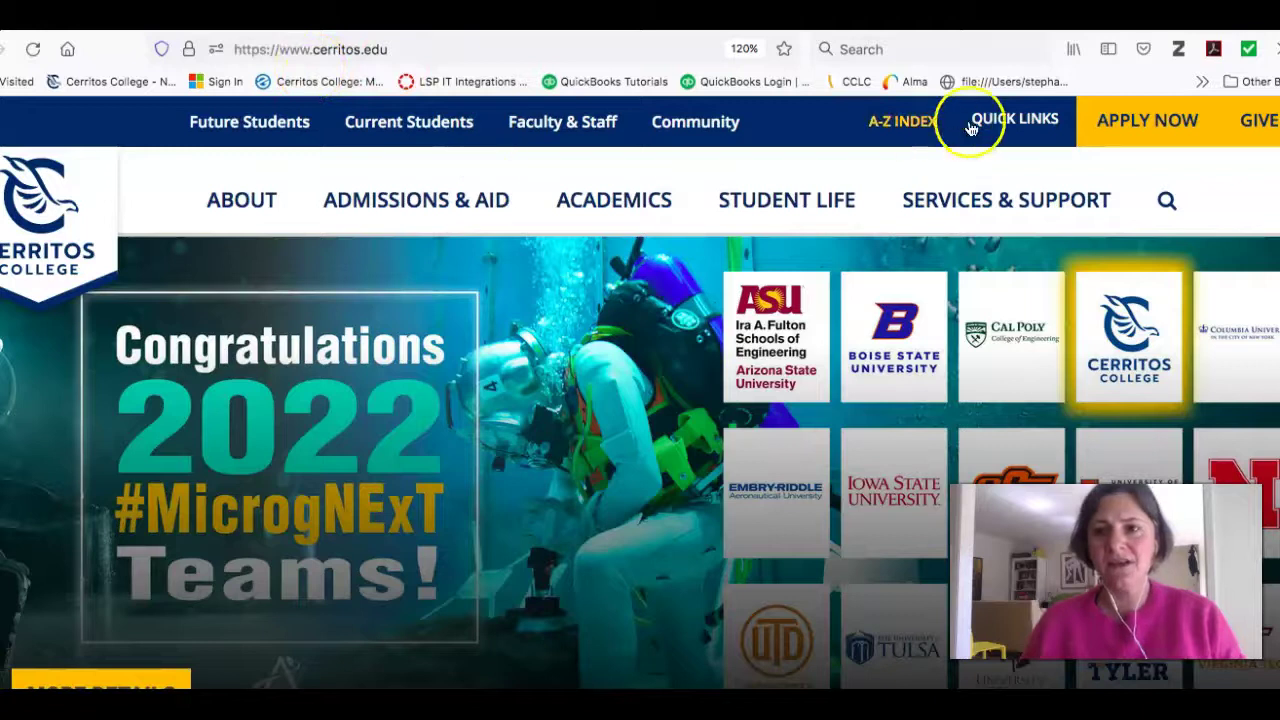
Go to the college library's website and open the library catalog.
left_click(1012, 120)
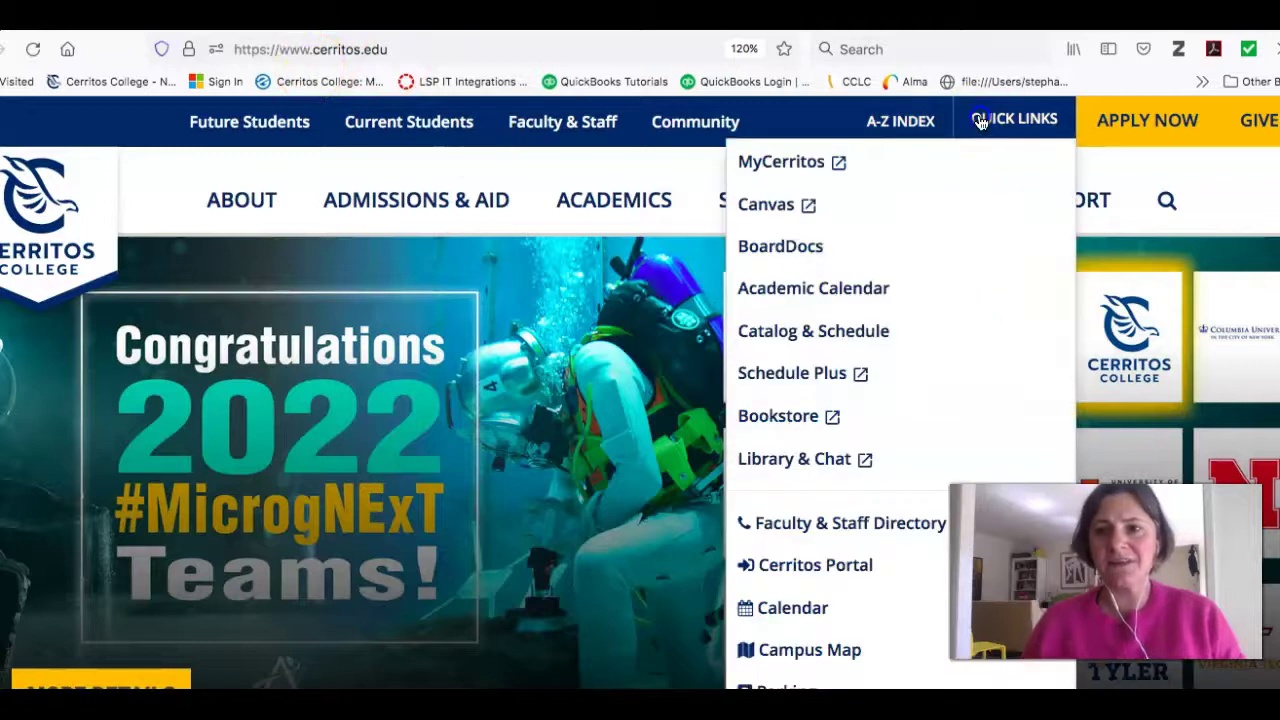
left_click(773, 462)
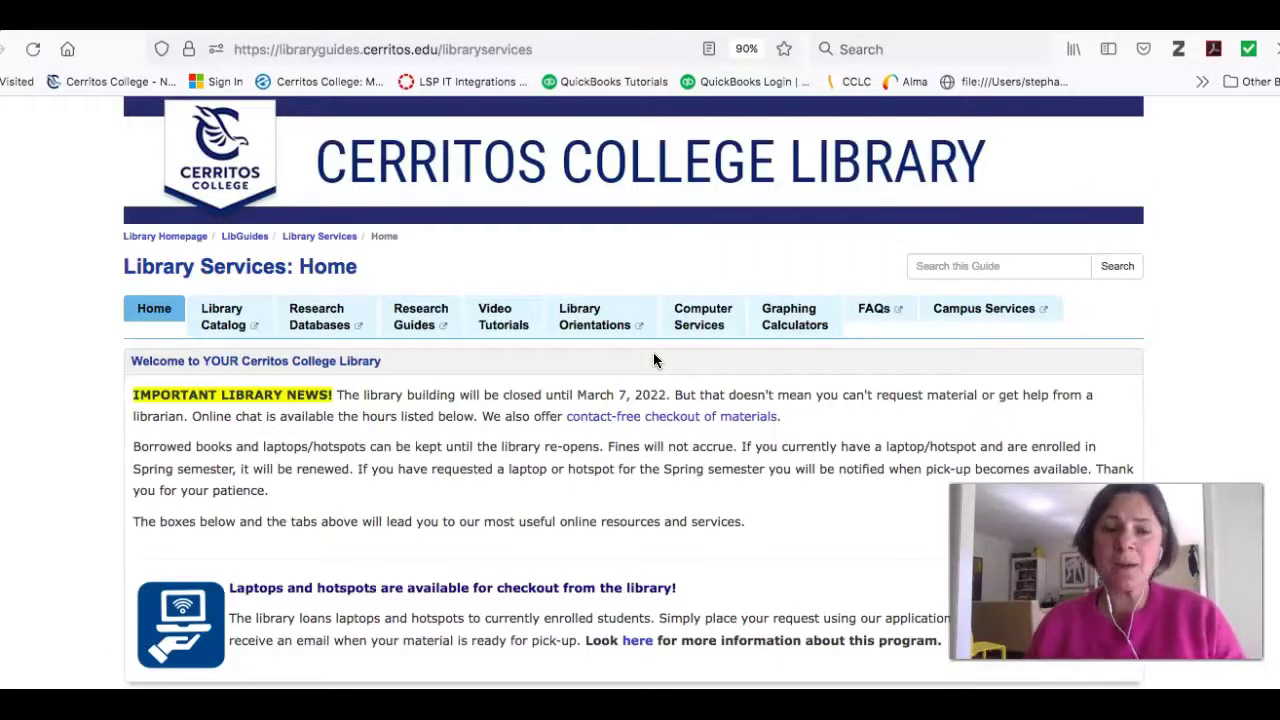
left_click(223, 325)
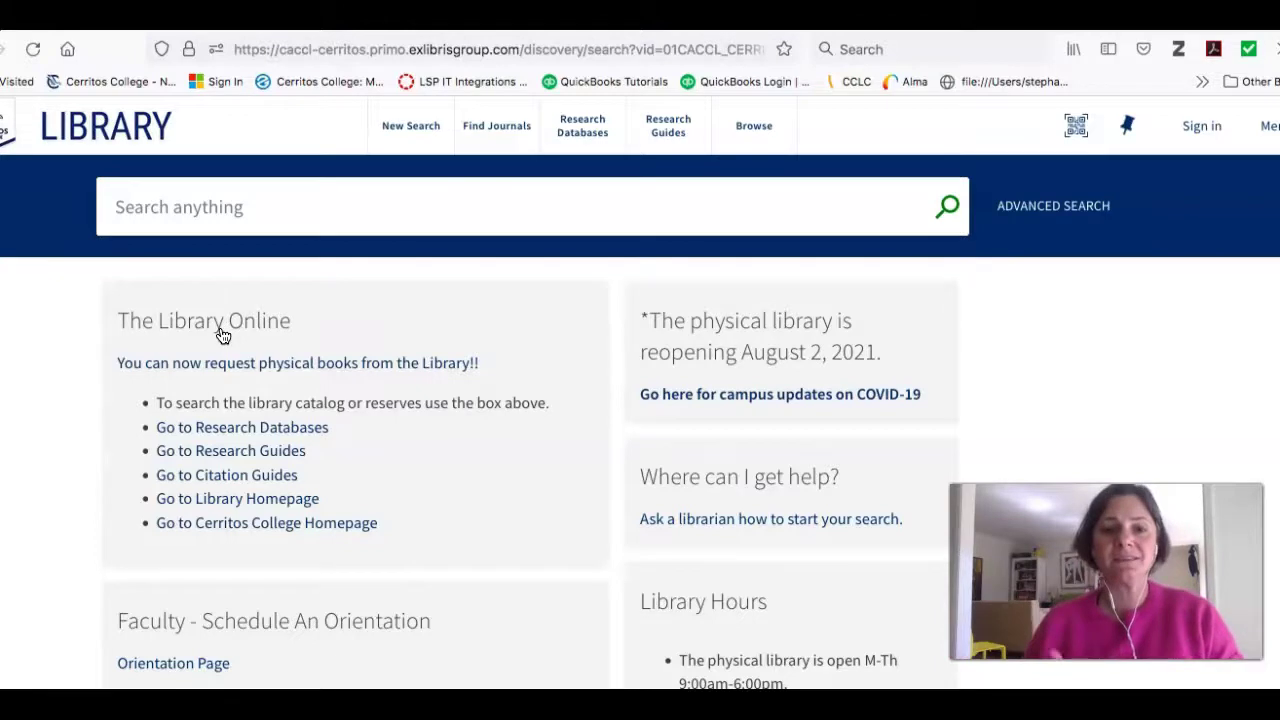
Search the catalog's journals for "Economist" and pick the suggested title "The economist.".
left_click(498, 132)
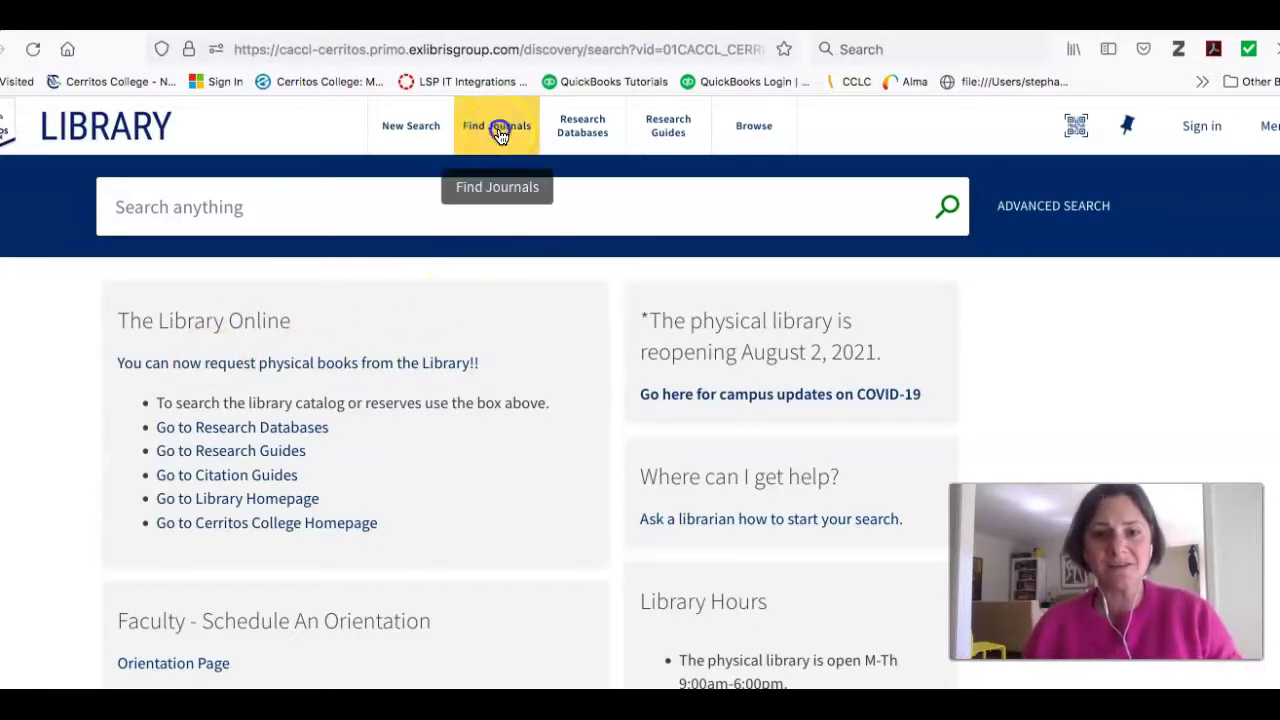
left_click(399, 210)
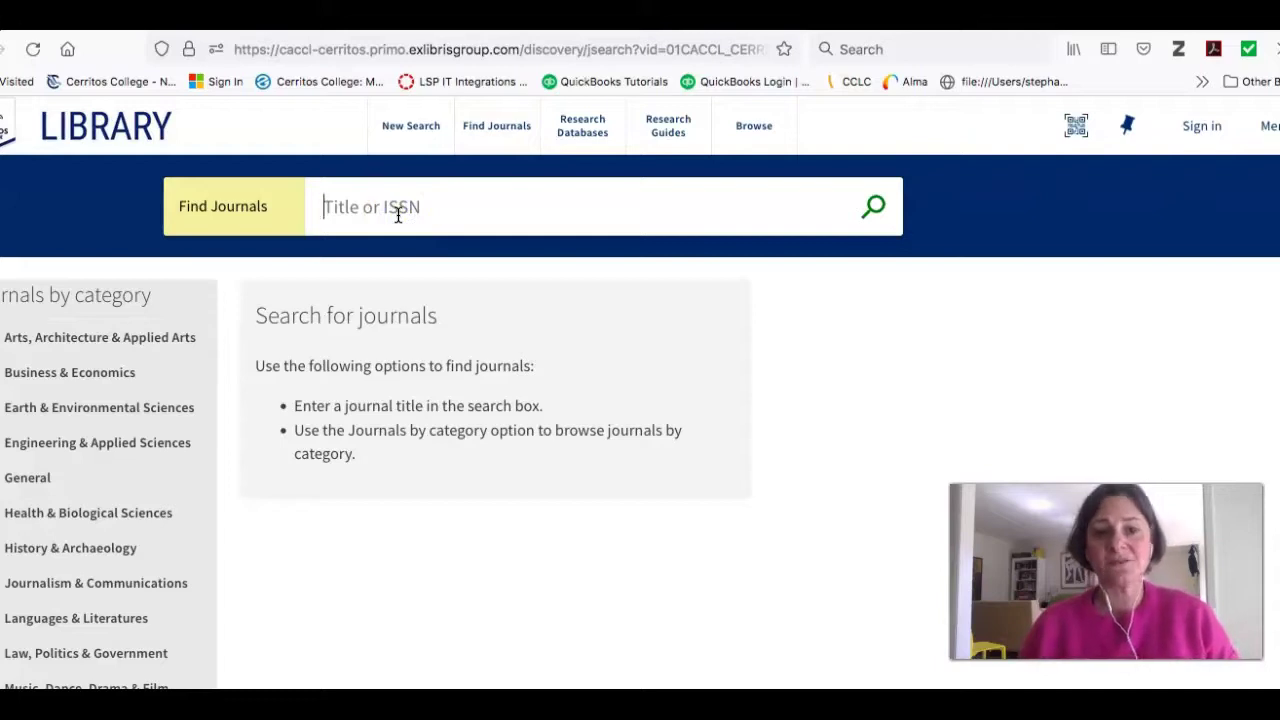
type("Econom")
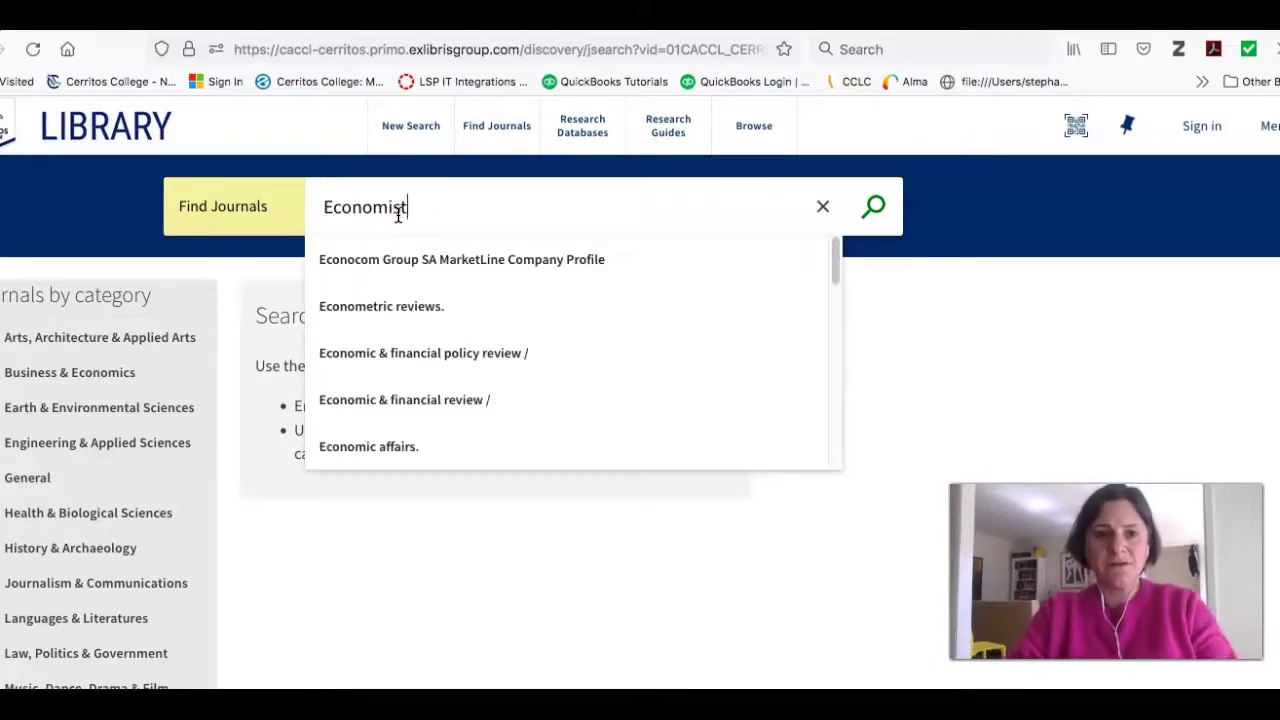
type("ist")
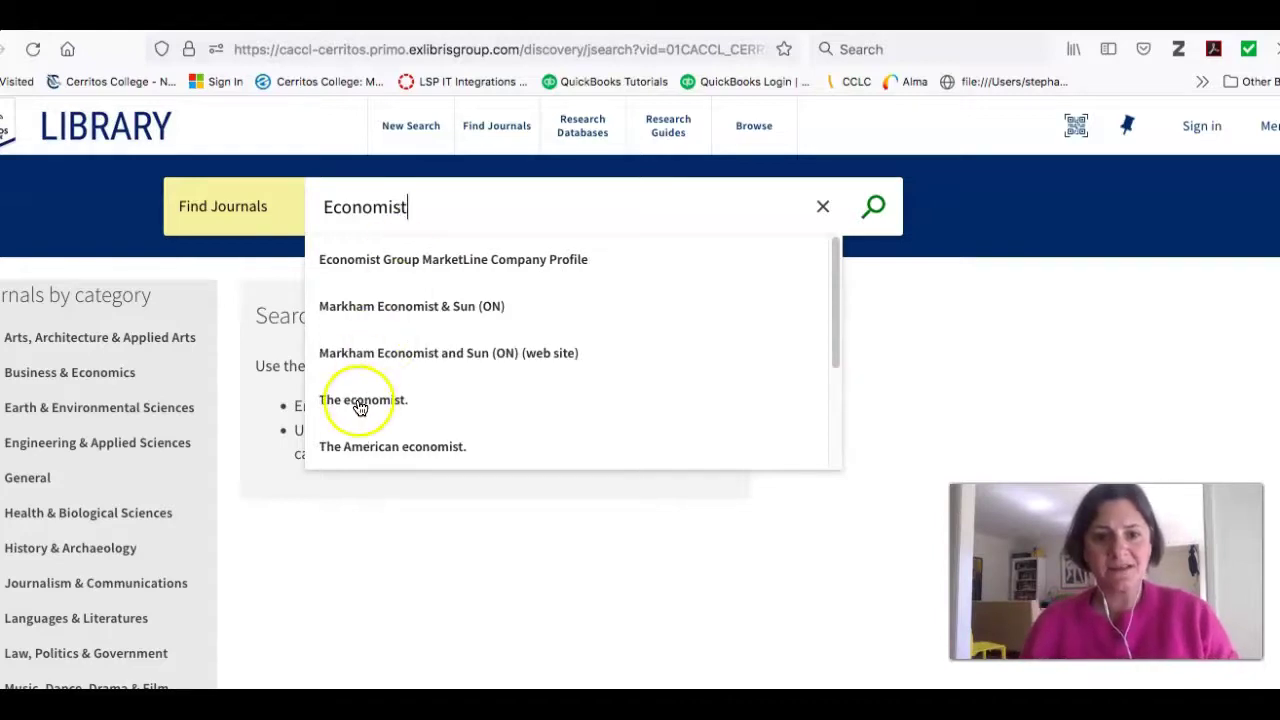
left_click(358, 410)
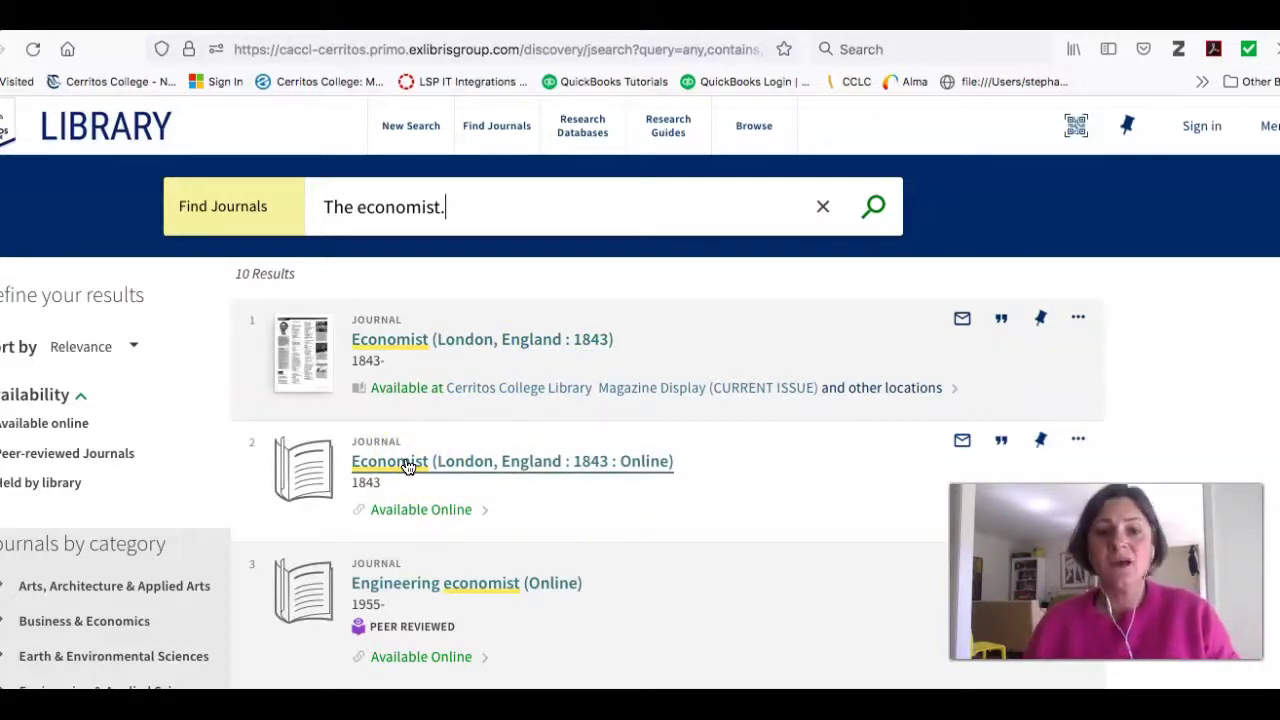
Open the online edition of Economist (London, England : 1843) and its full text through Gale In Context: Opposing Viewpoints.
left_click(410, 512)
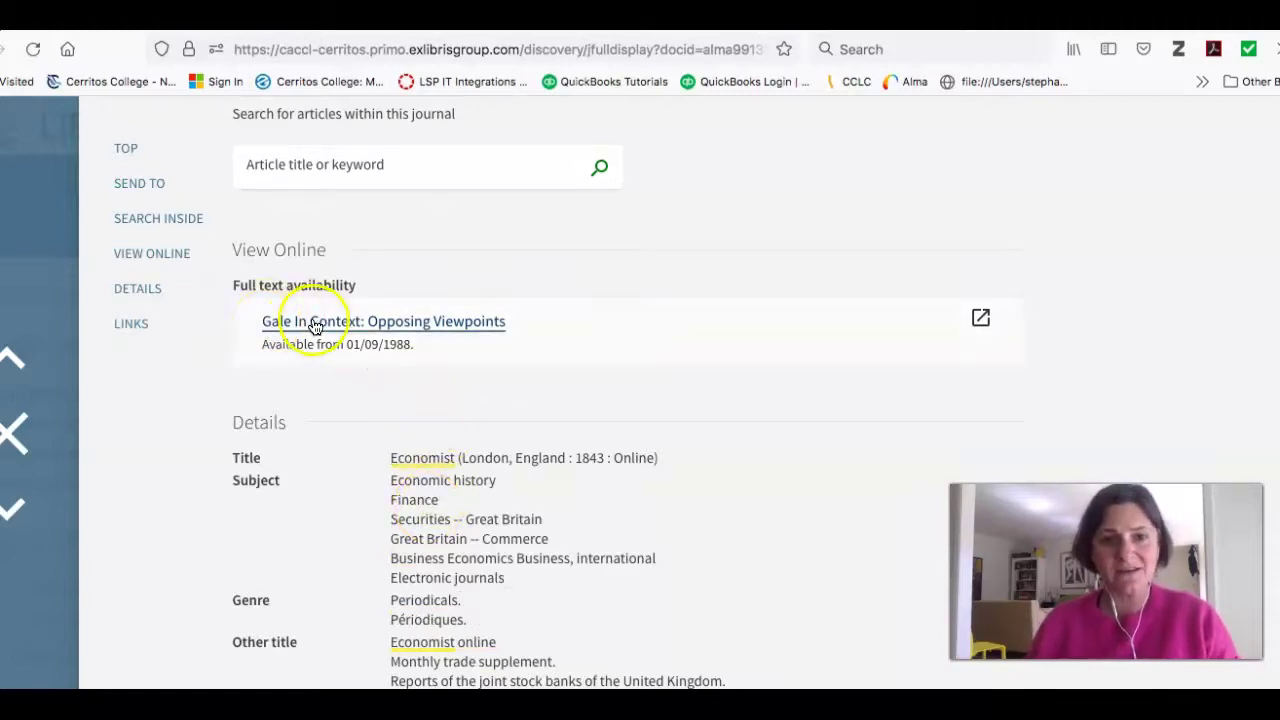
left_click(393, 327)
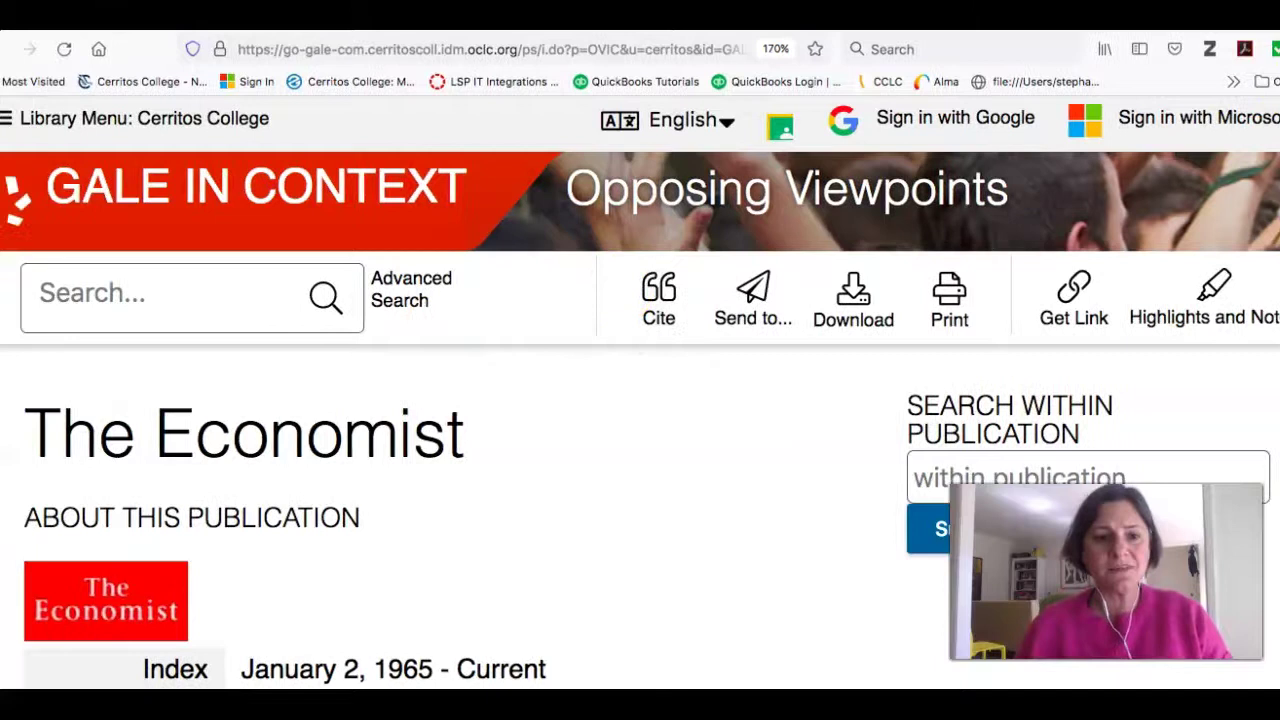
Open the February 12, 2022 issue of The Economist from the list of 2022 issues.
scroll(503, 442, "down", 1)
scroll(532, 434, "down", 5)
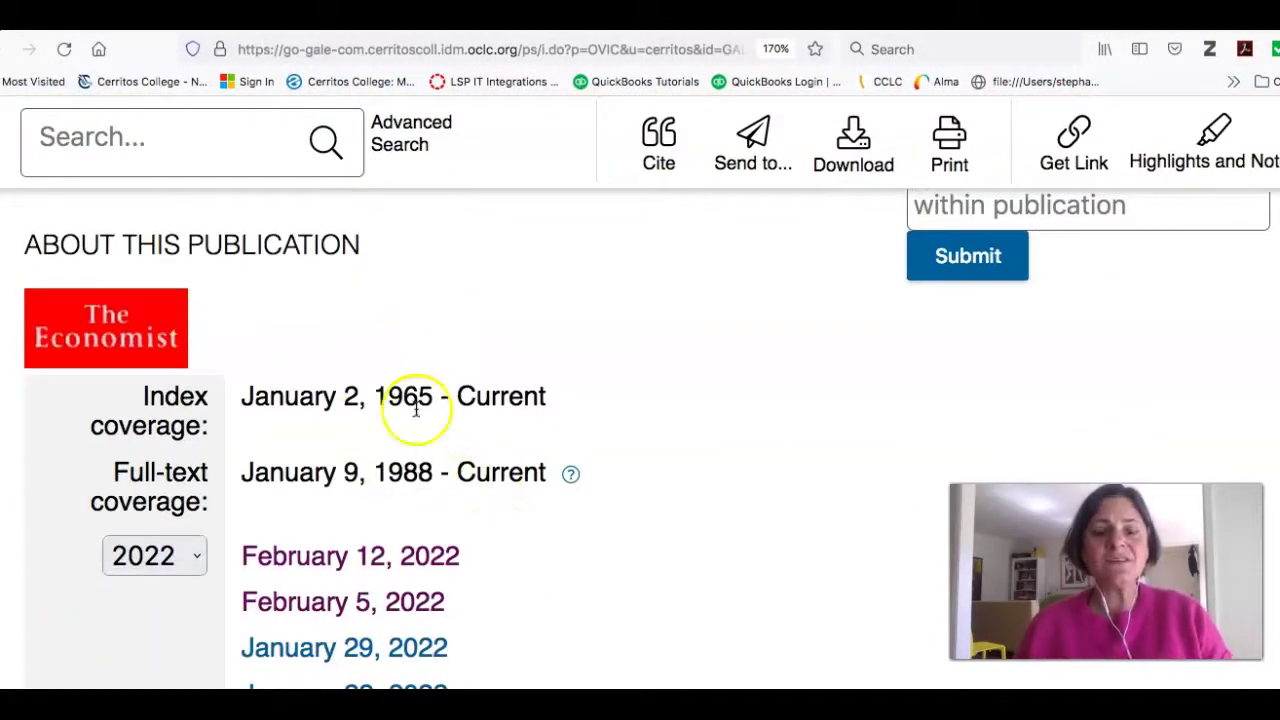
scroll(329, 329, "down", 3)
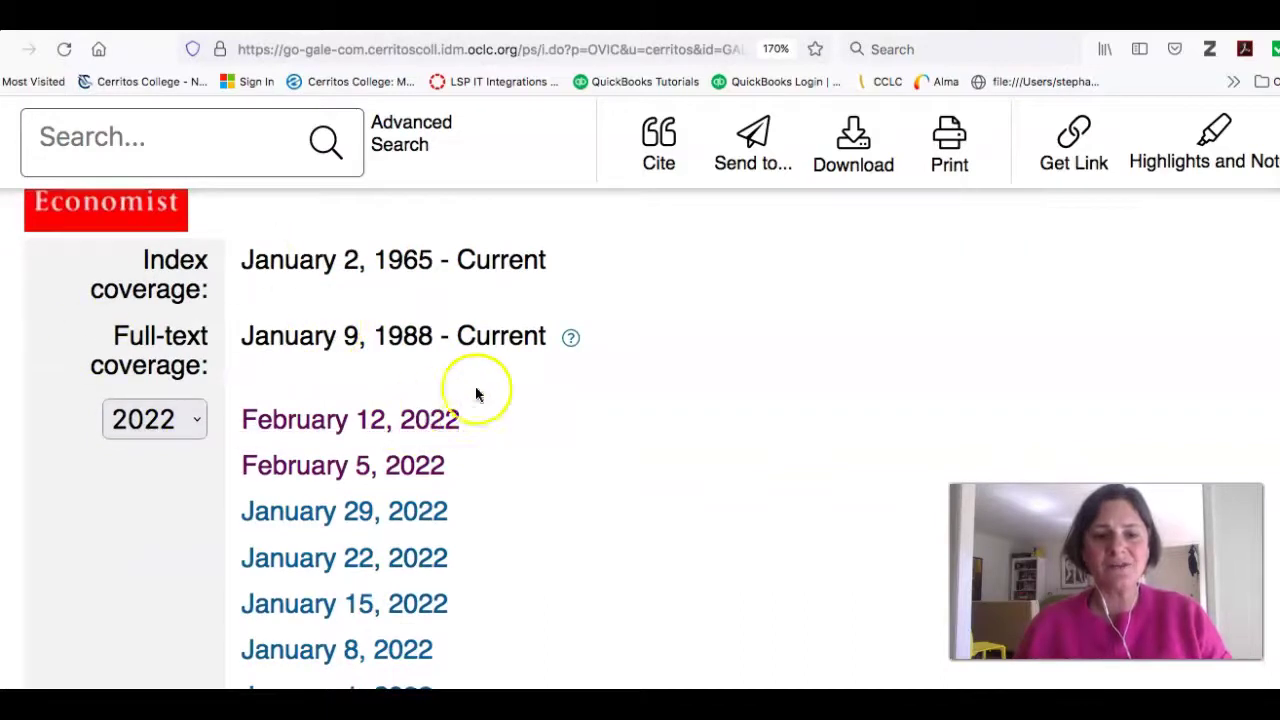
scroll(712, 503, "down", 2)
scroll(712, 503, "down", 1)
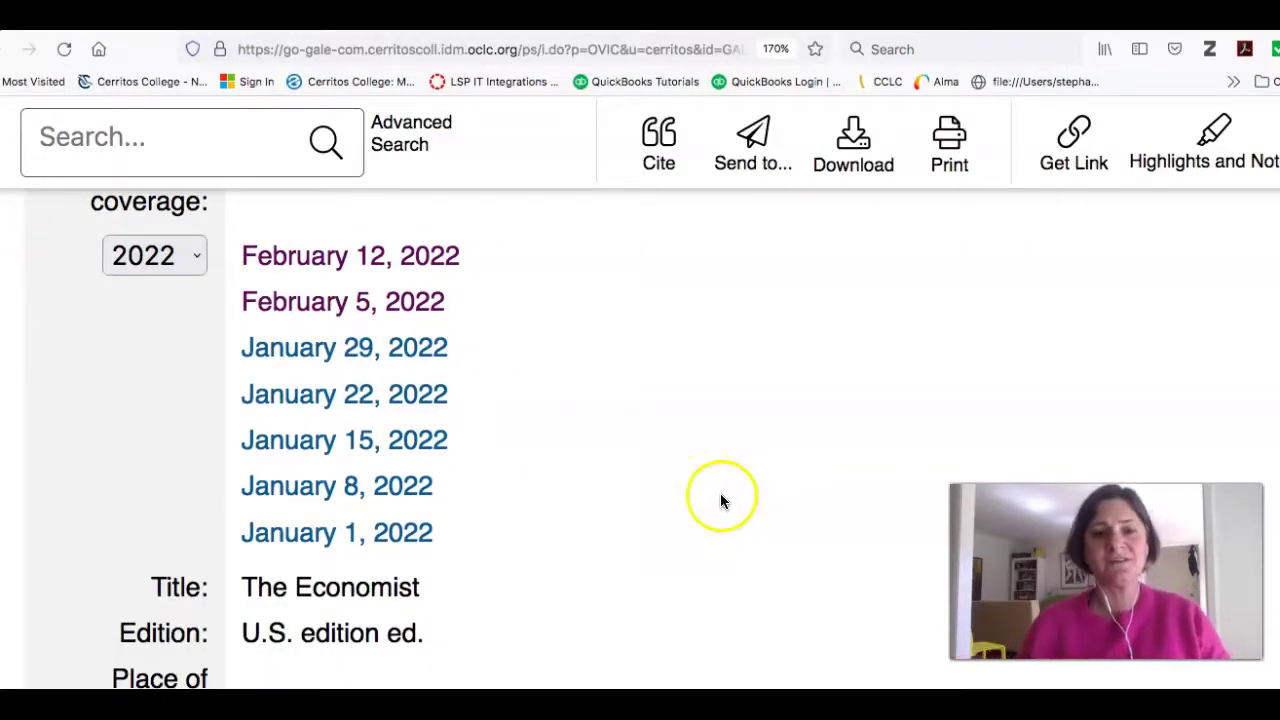
left_click(384, 257)
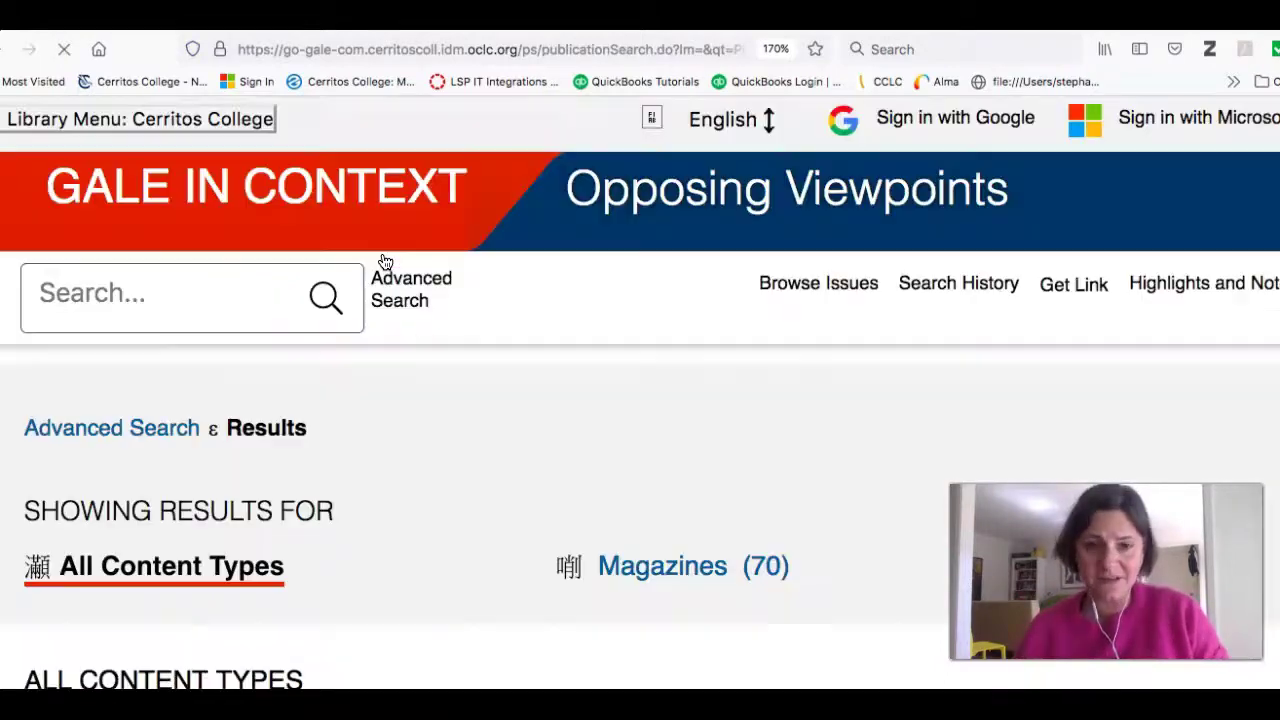
left_click(402, 384)
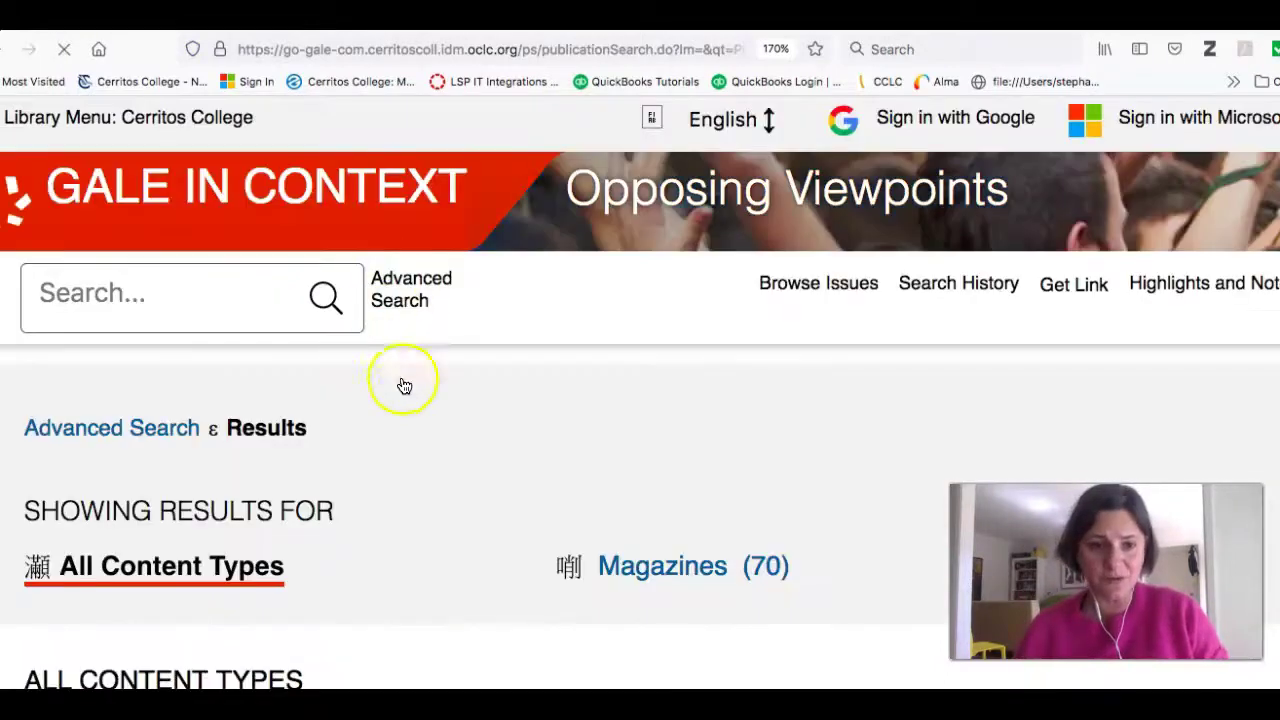
Open the full magazine list for the February 12, 2022 issue and look through its article titles, lengths and types.
scroll(402, 389, "down", 2)
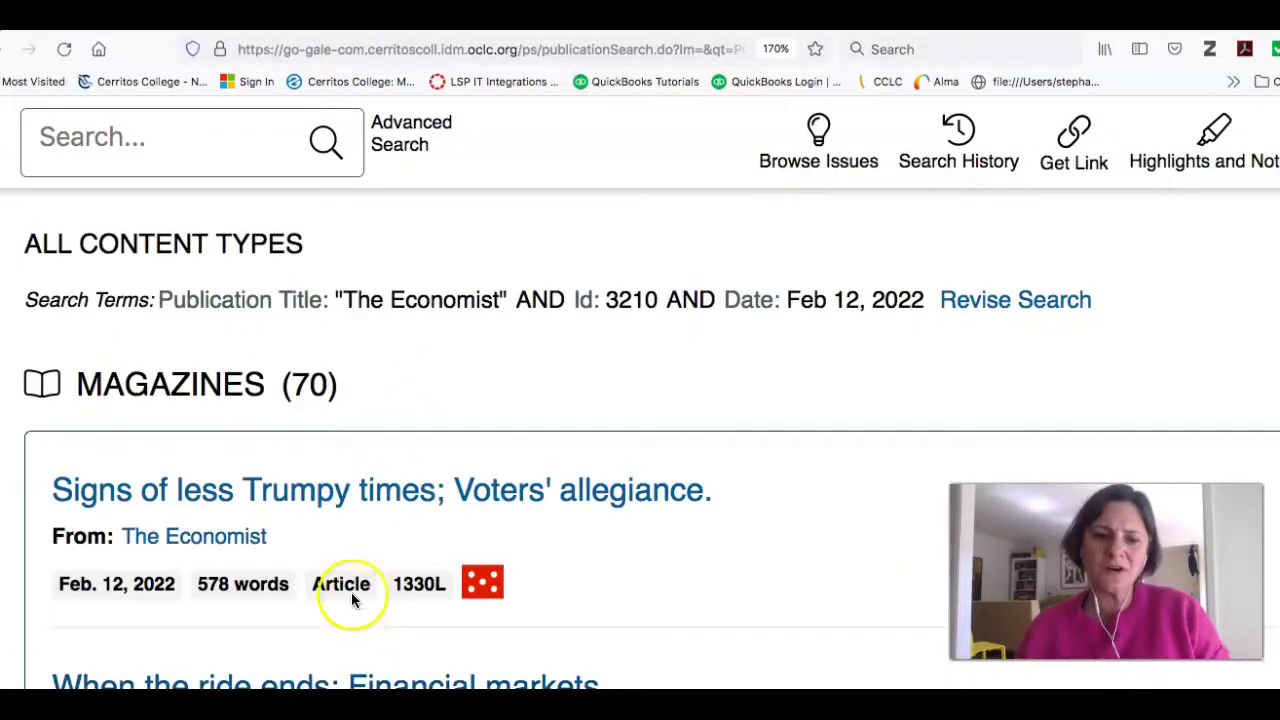
scroll(349, 451, "down", 1)
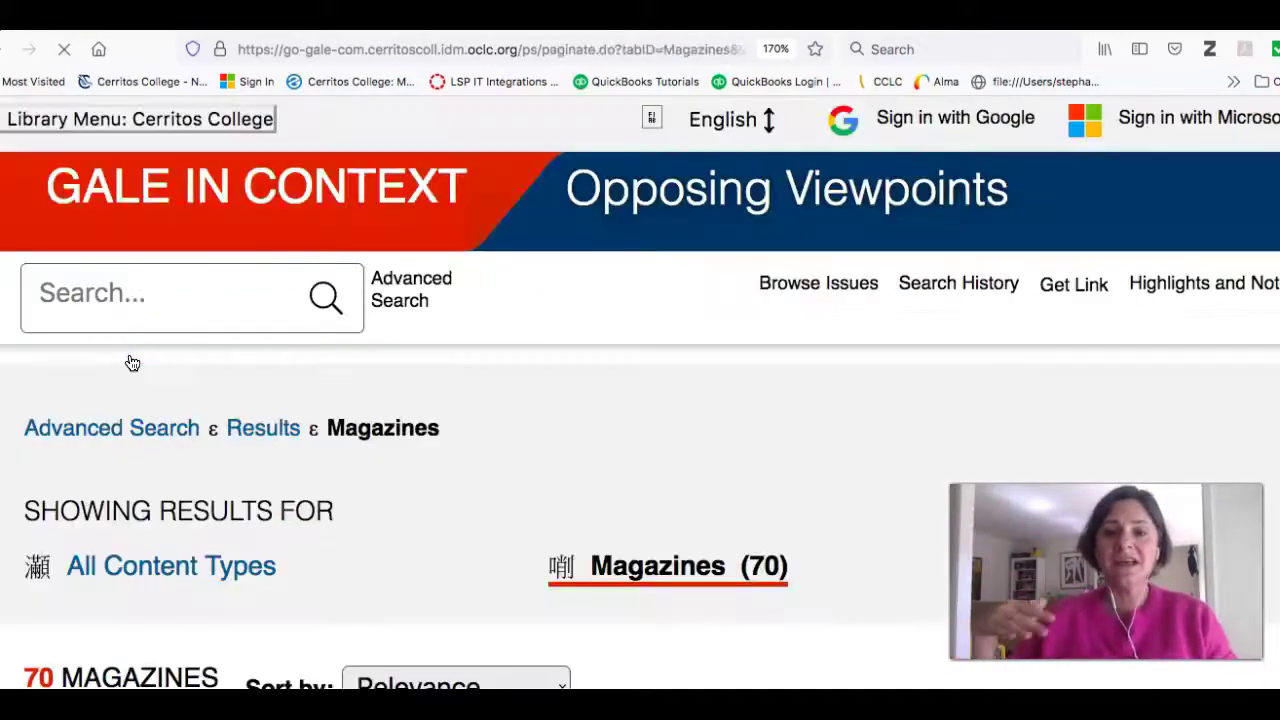
scroll(383, 530, "down", 5)
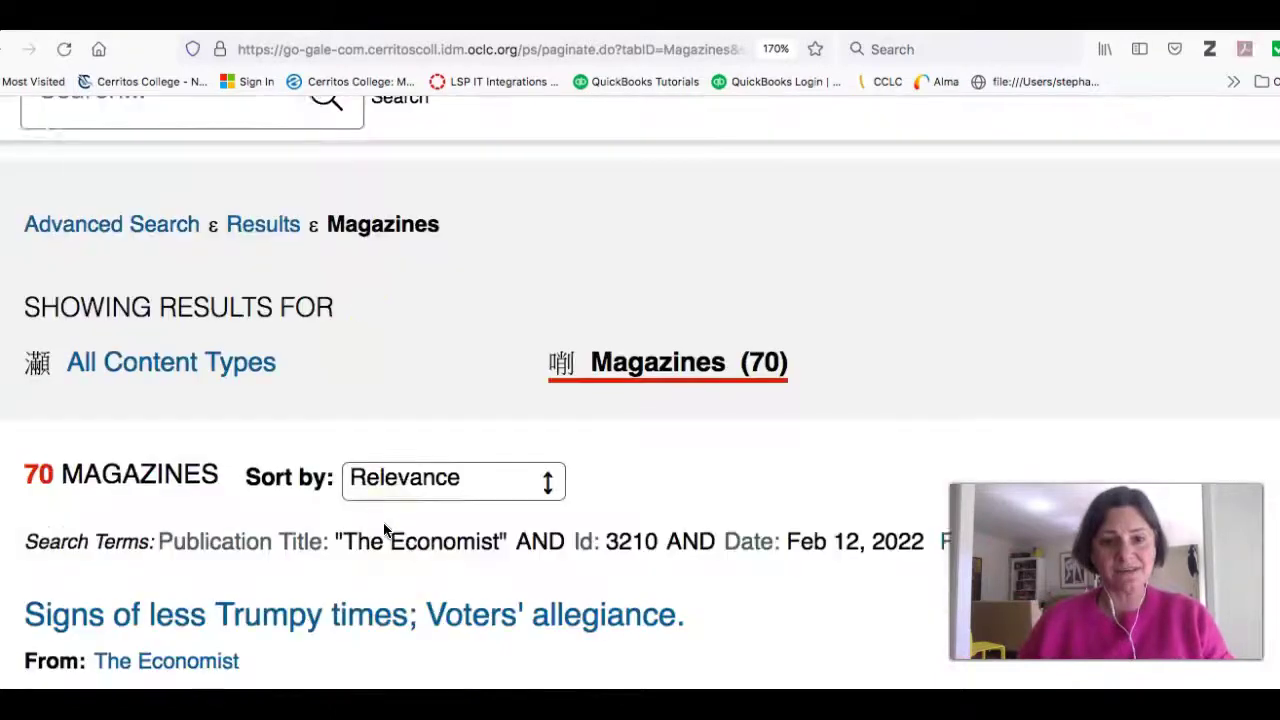
scroll(384, 531, "down", 8)
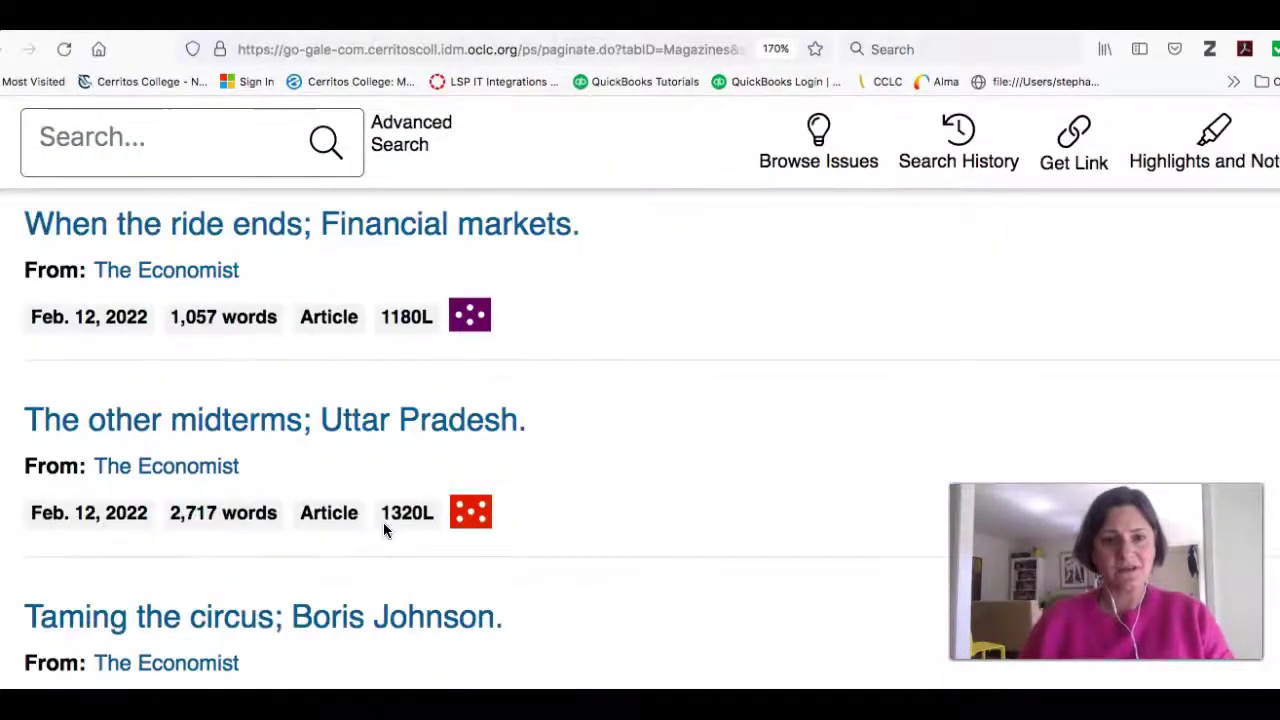
scroll(385, 530, "down", 7)
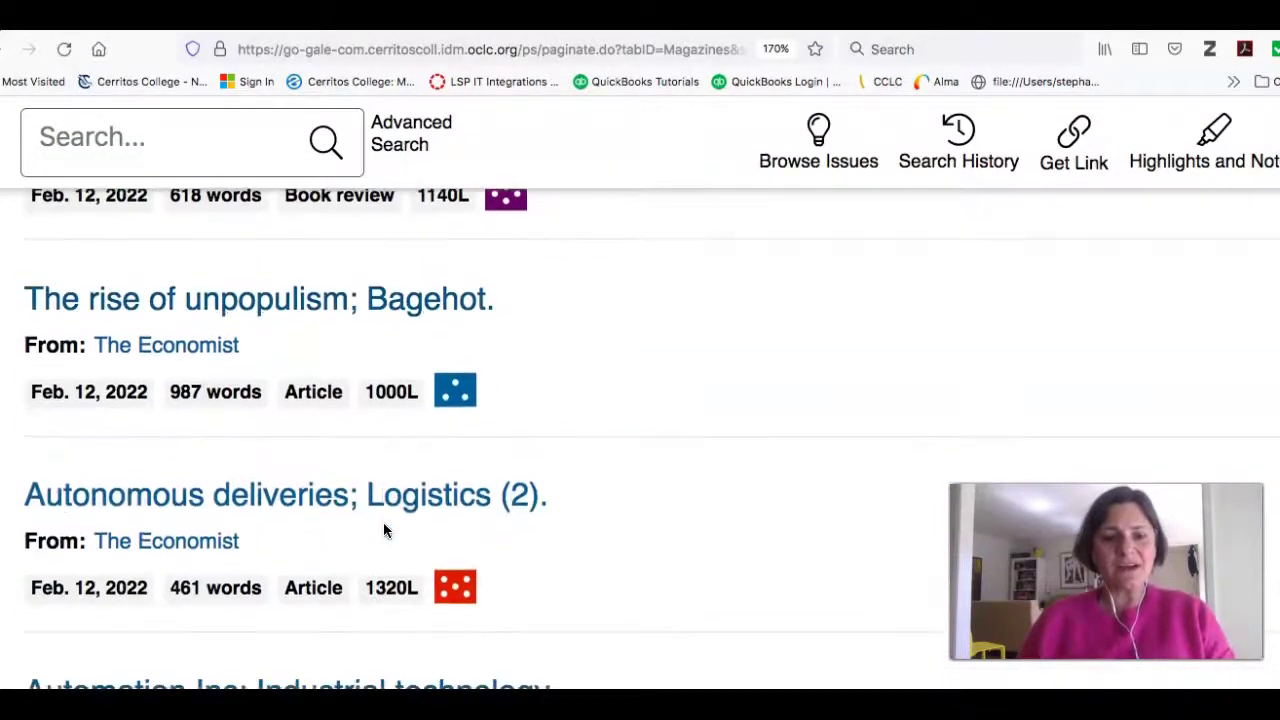
scroll(385, 530, "down", 4)
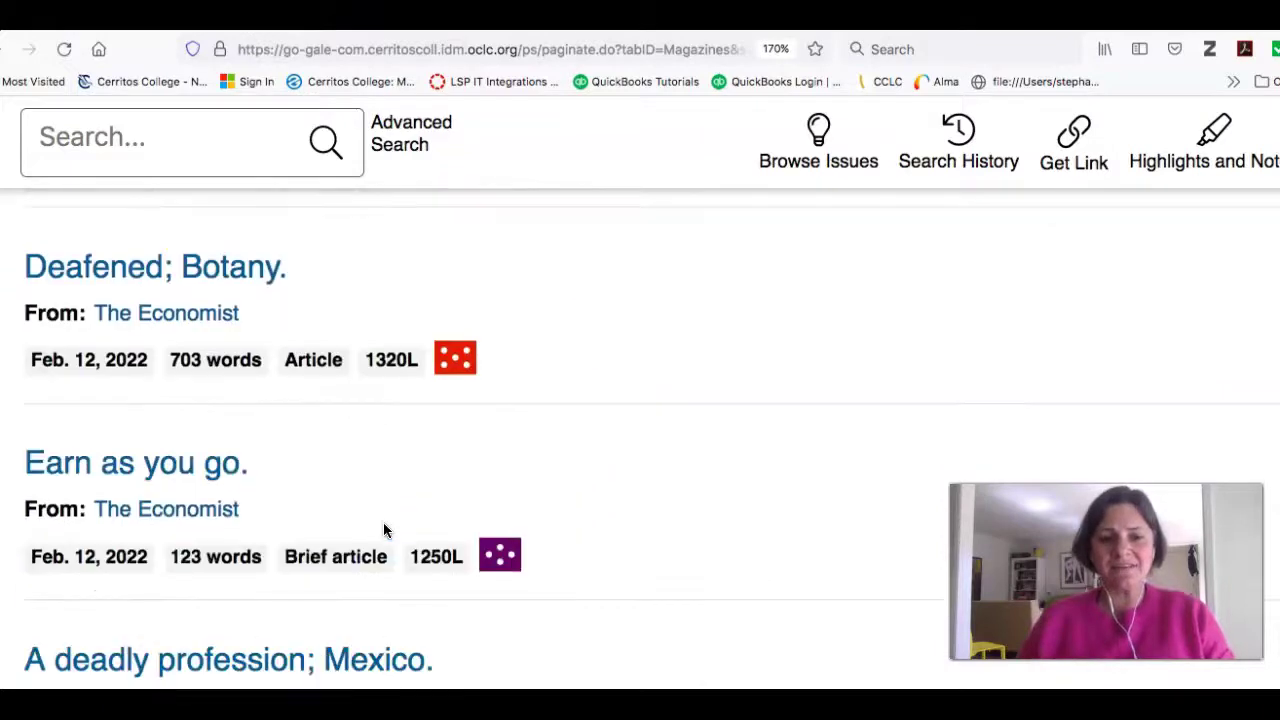
scroll(385, 530, "down", 2)
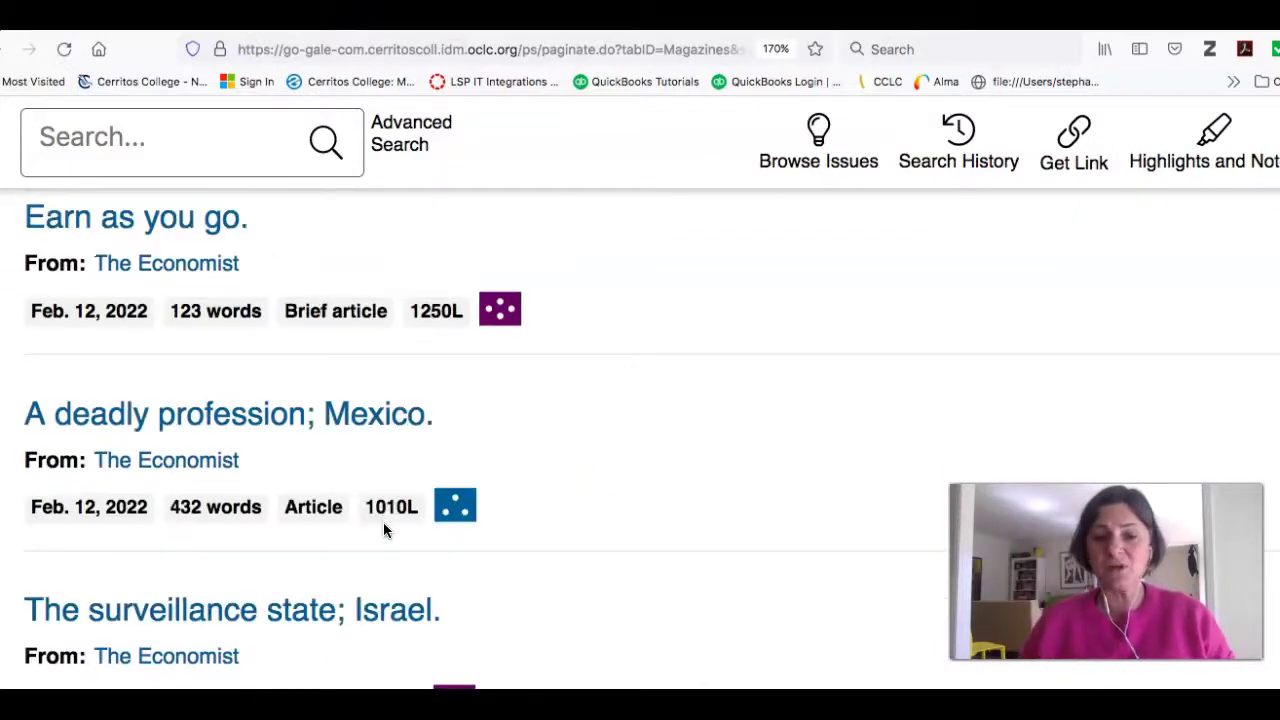
scroll(385, 530, "up", 12)
scroll(384, 530, "up", 10)
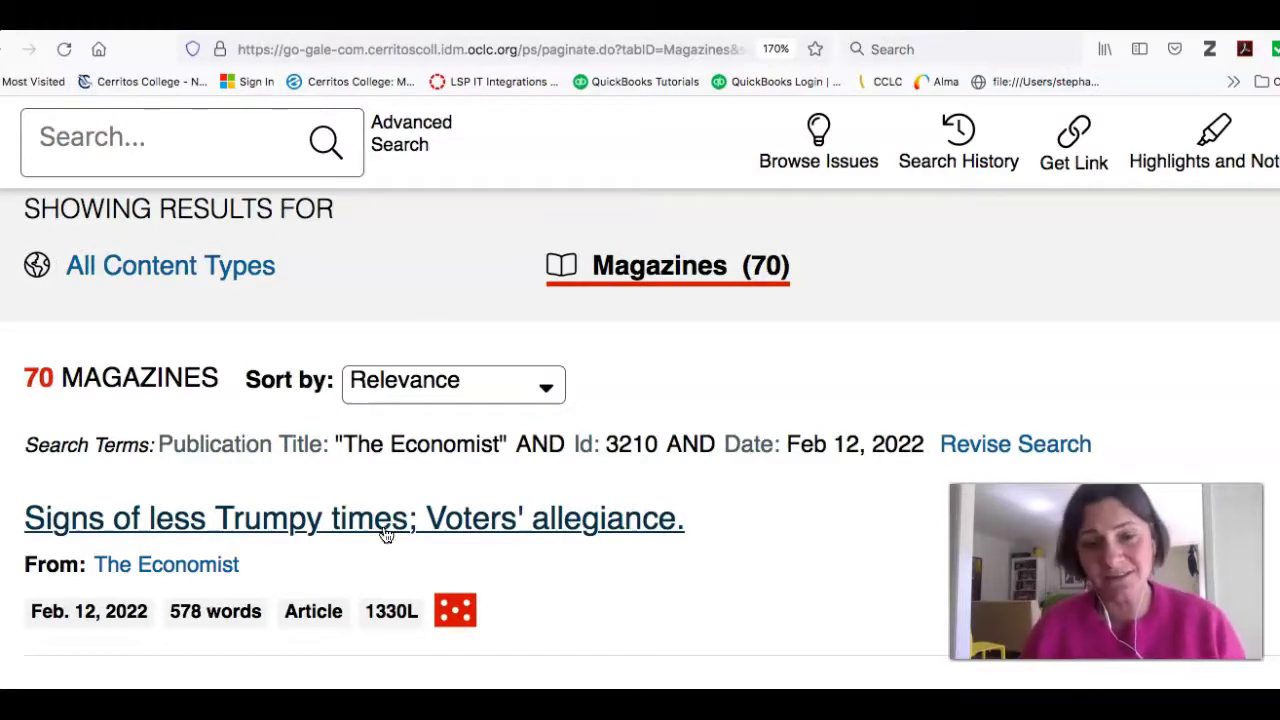
scroll(385, 533, "up", 5)
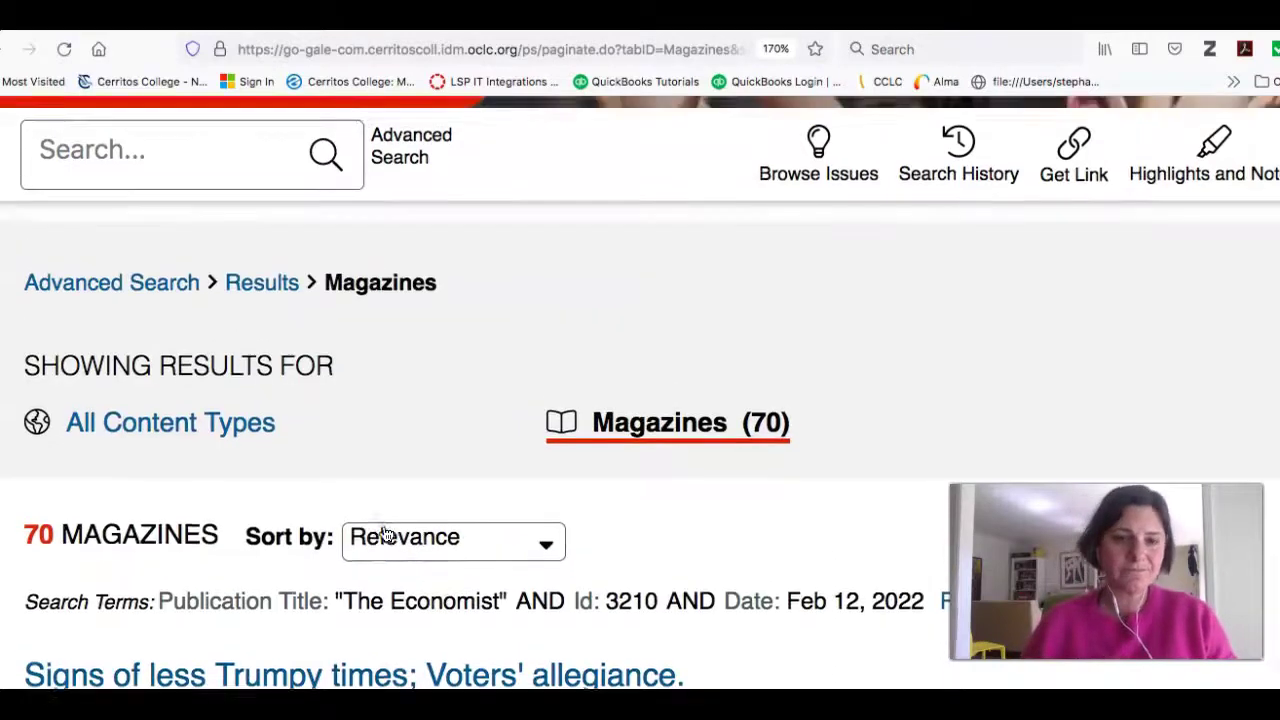
Start an advanced search with "ukraine" as the first keyword term.
left_click(410, 278)
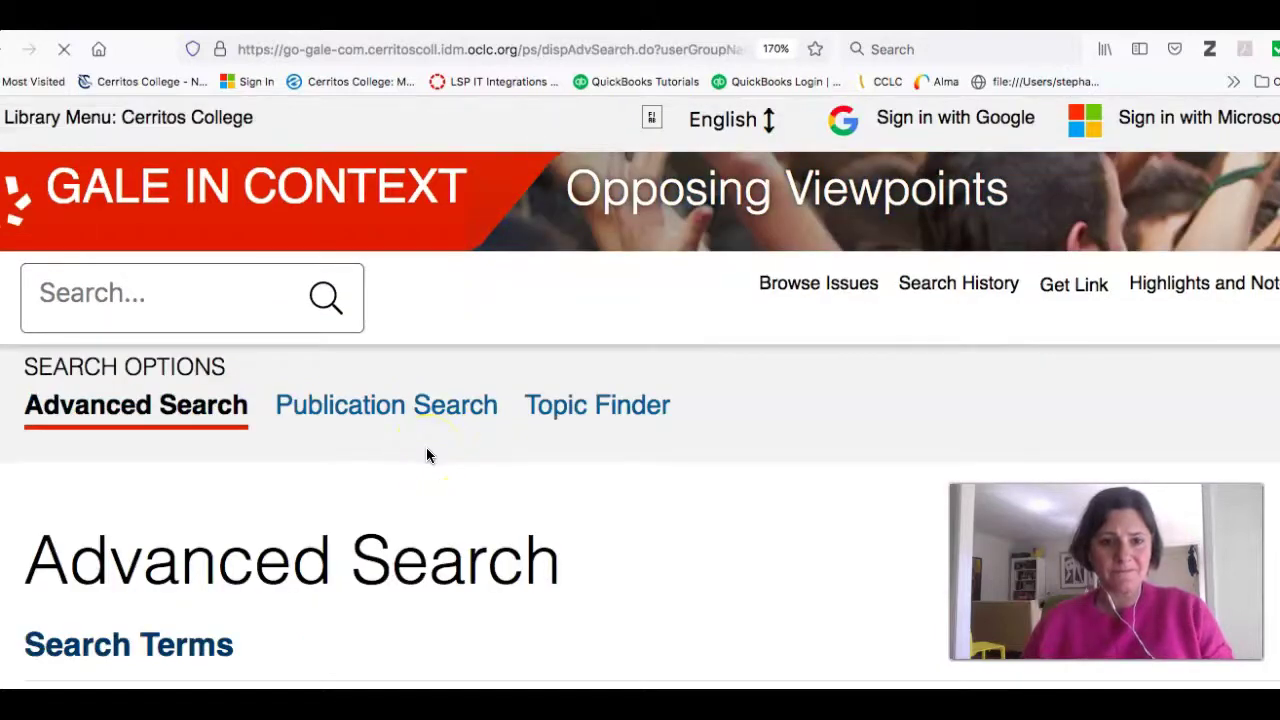
scroll(426, 455, "down", 3)
scroll(426, 455, "down", 3)
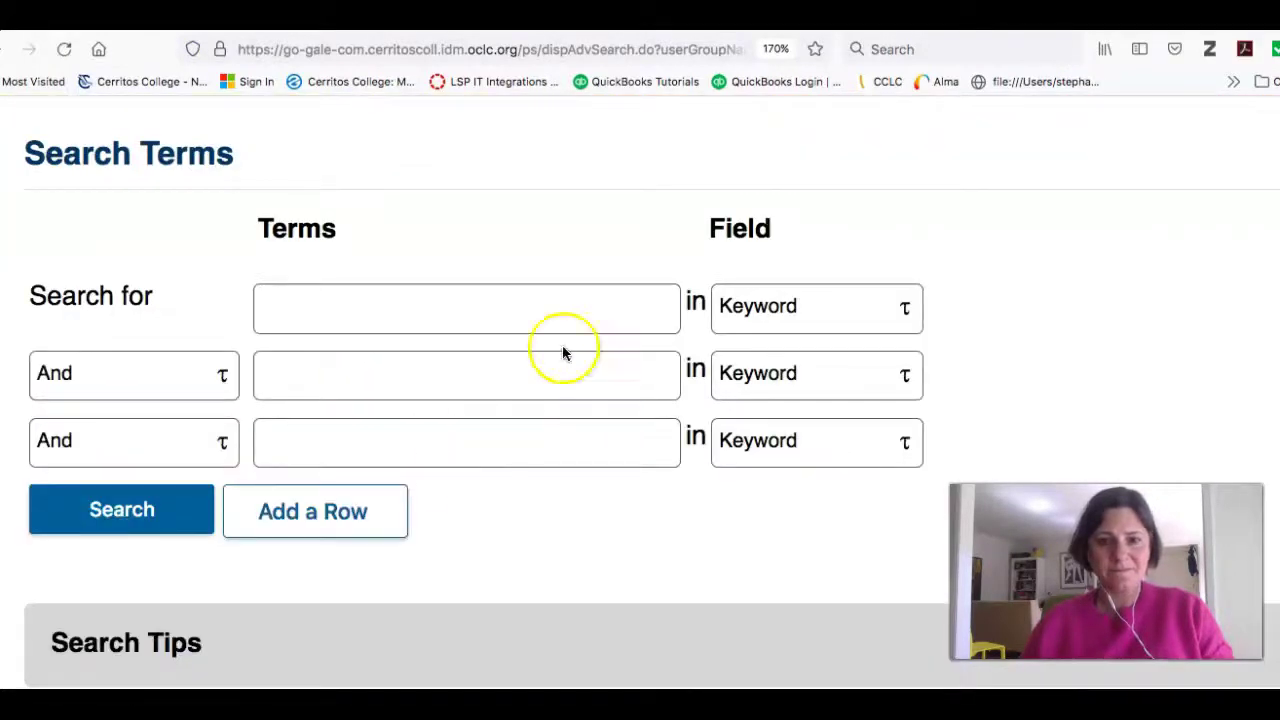
left_click(411, 317)
type("uk")
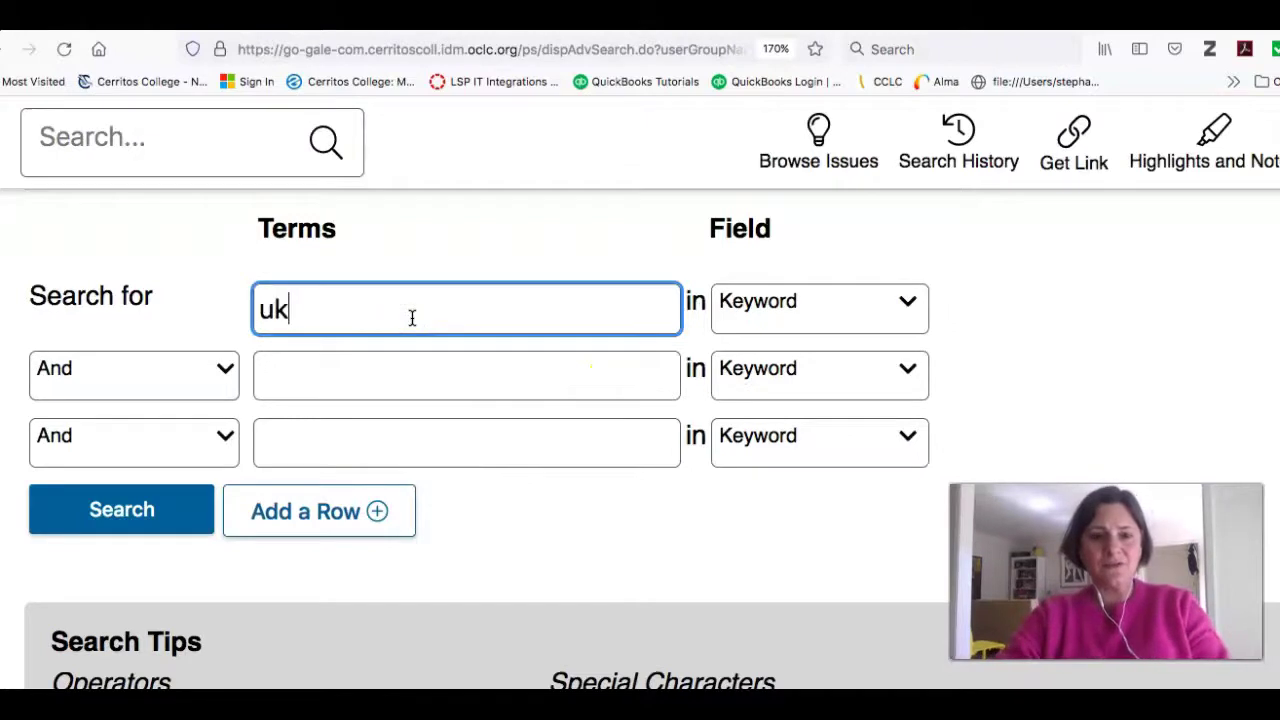
type("raine")
Limit the search to the publication title "The Economist" in the second row, dismiss the survey, and run the search.
left_click(908, 369)
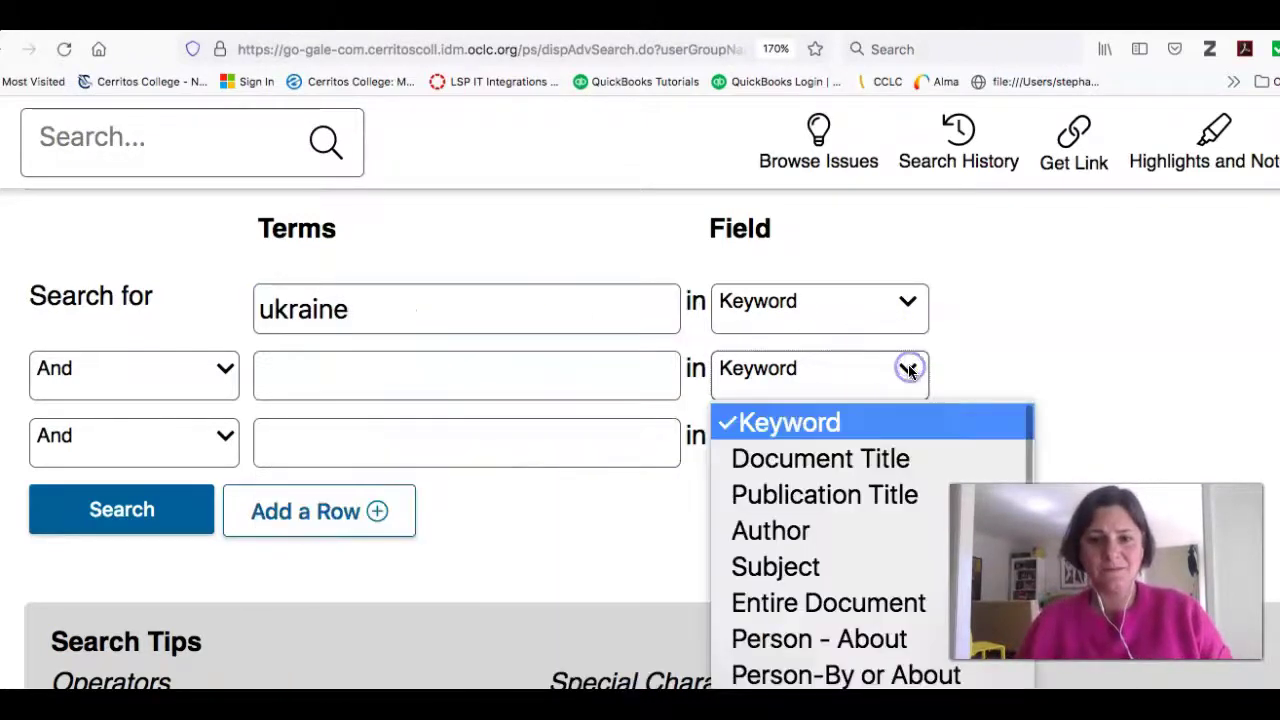
left_click(875, 501)
left_click(489, 376)
type("the ecno")
key("BackSpace")
key("BackSpace")
key("BackSpace")
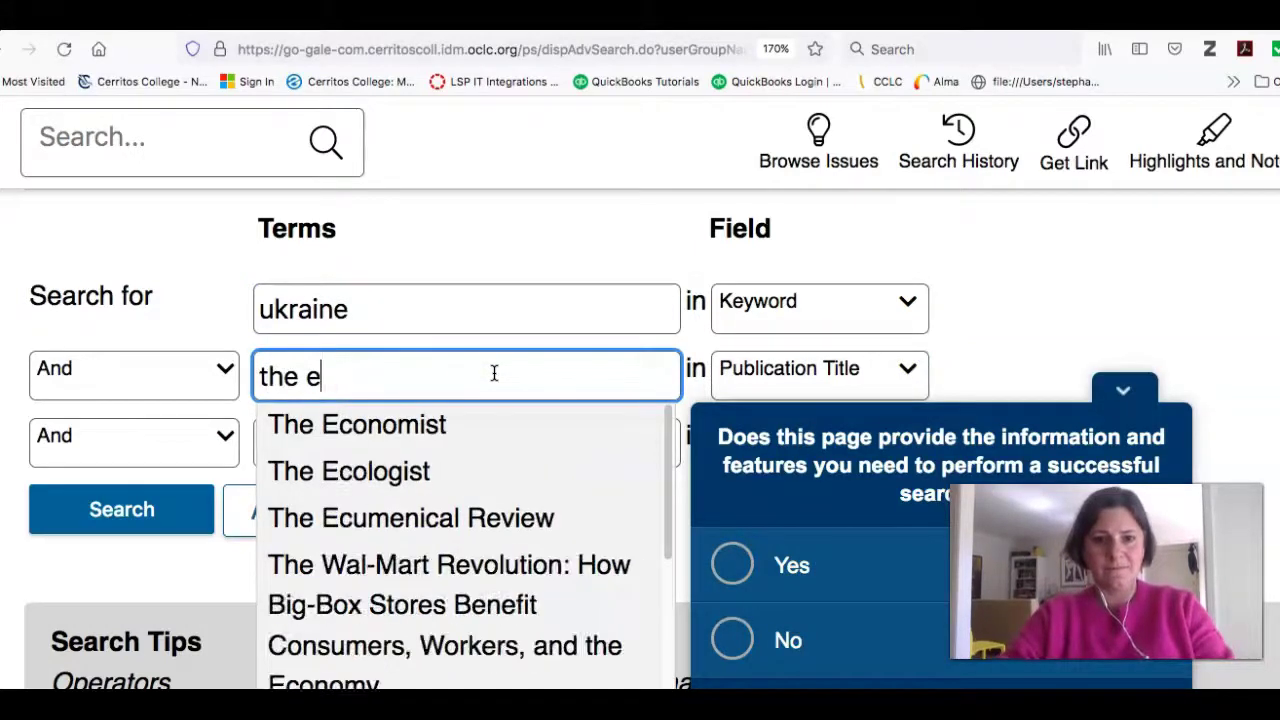
left_click(437, 424)
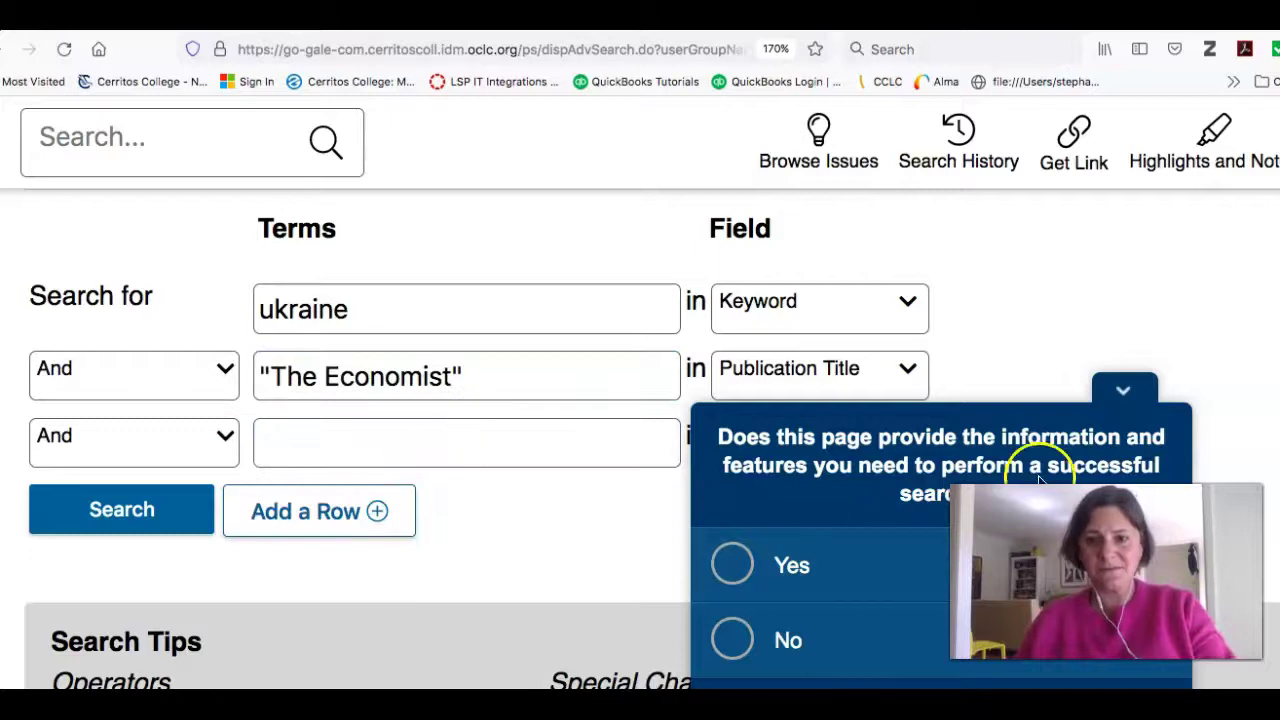
left_click(1121, 391)
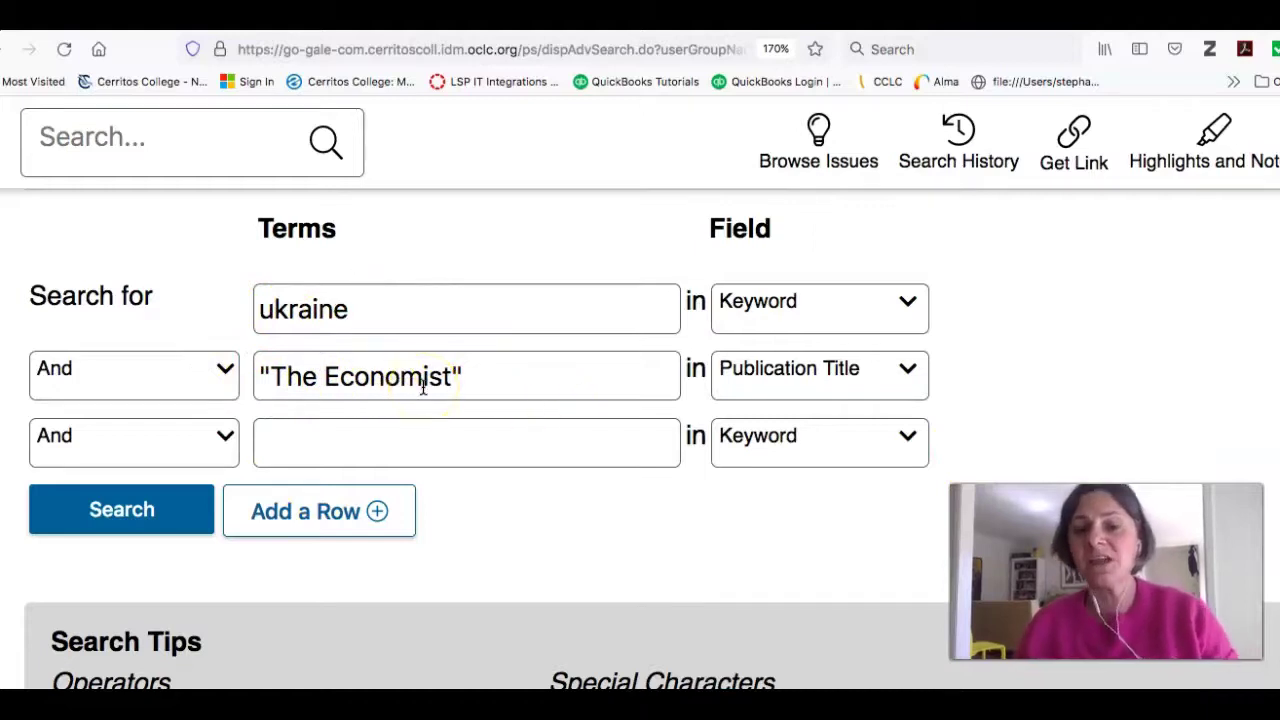
left_click(106, 535)
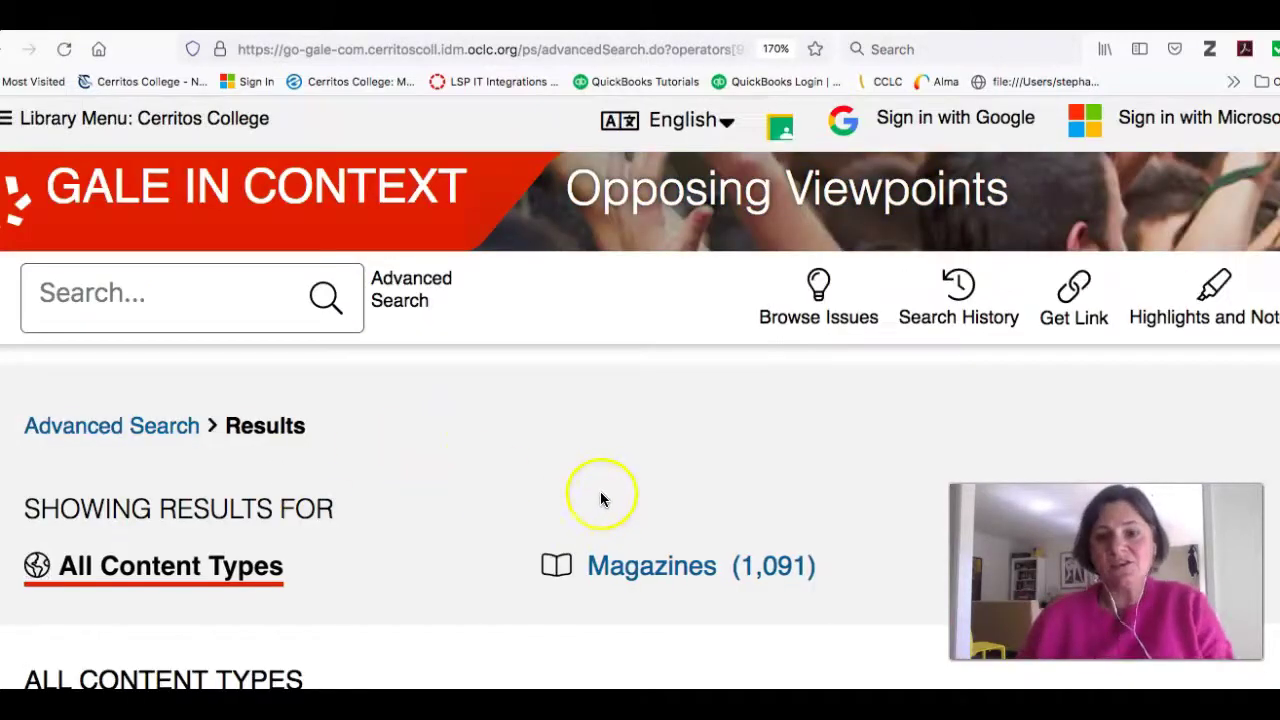
Look over the first Ukraine results from The Economist and open the complete list of magazine results.
scroll(654, 506, "down", 5)
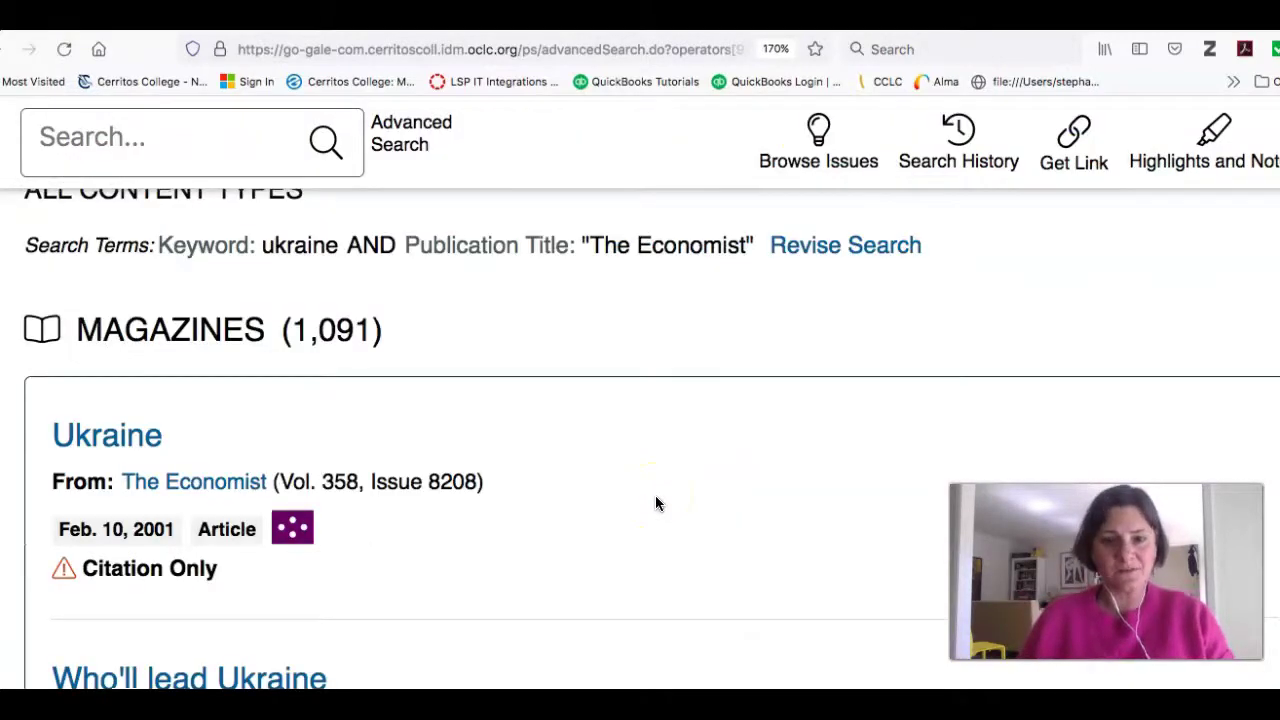
scroll(656, 503, "down", 2)
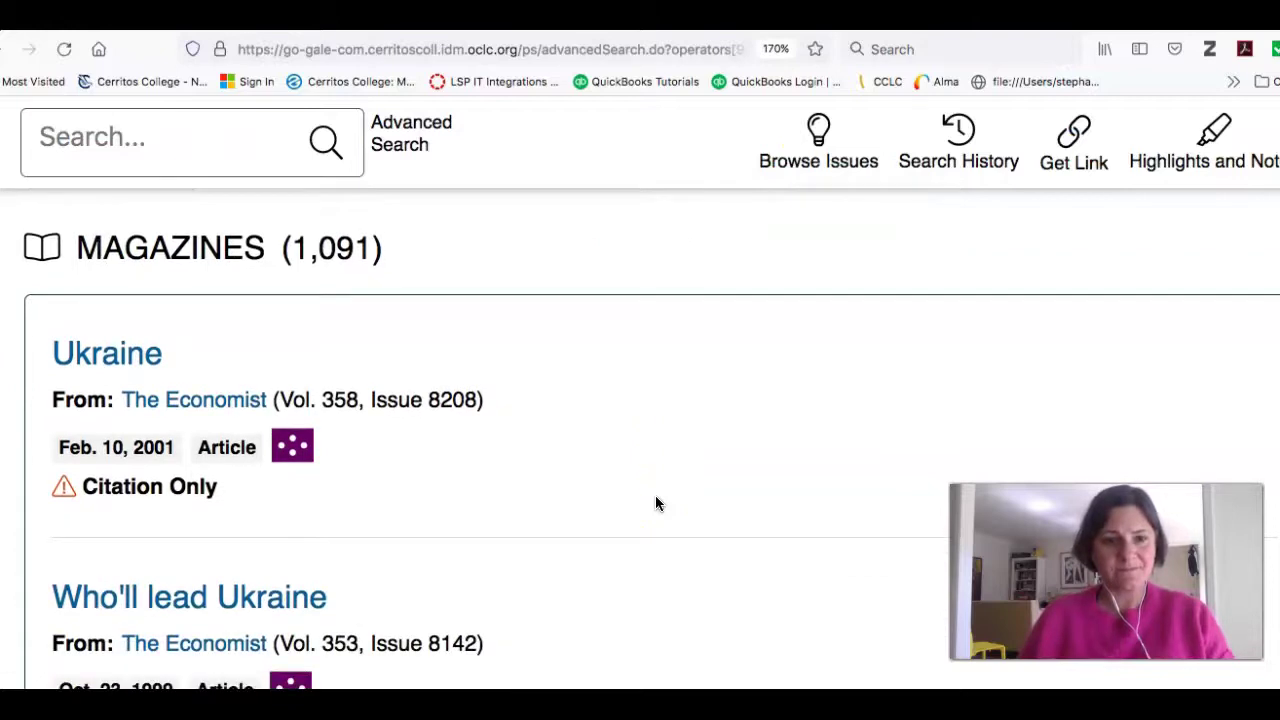
scroll(655, 503, "up", 3)
left_click(201, 384)
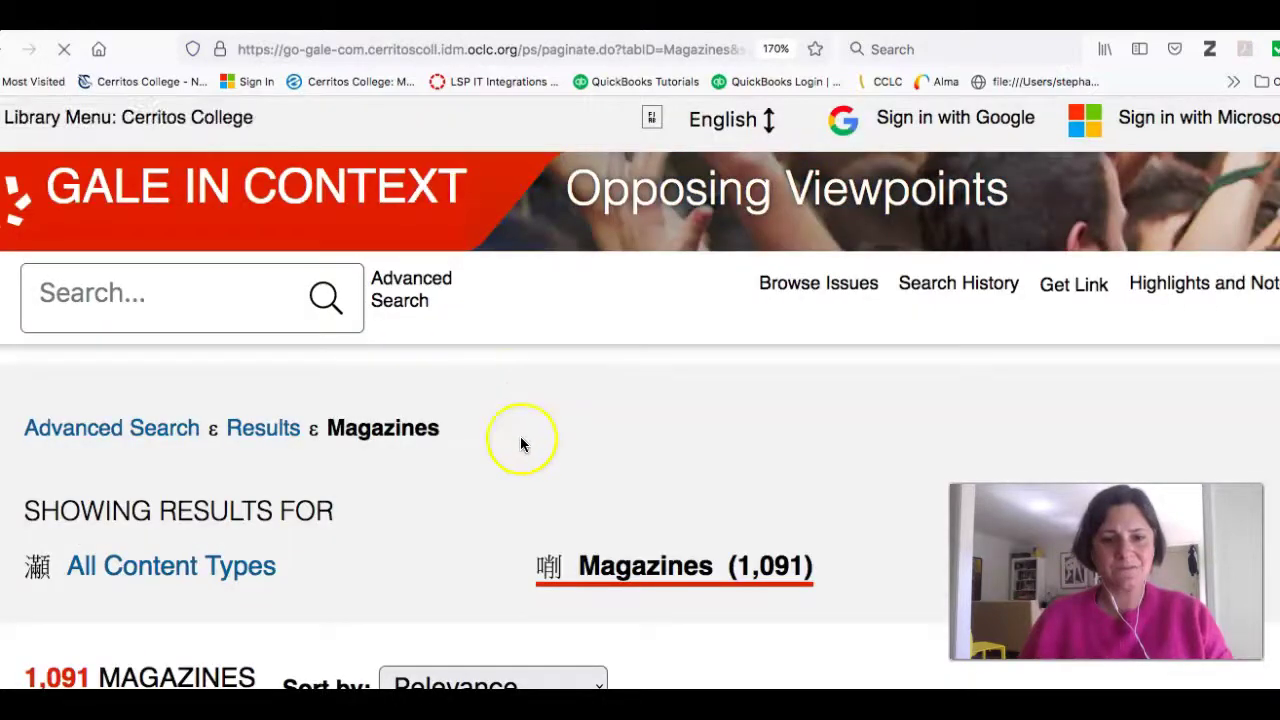
Sort the Ukraine magazine results from The Economist by newest.
scroll(520, 436, "down", 3)
scroll(520, 443, "down", 1)
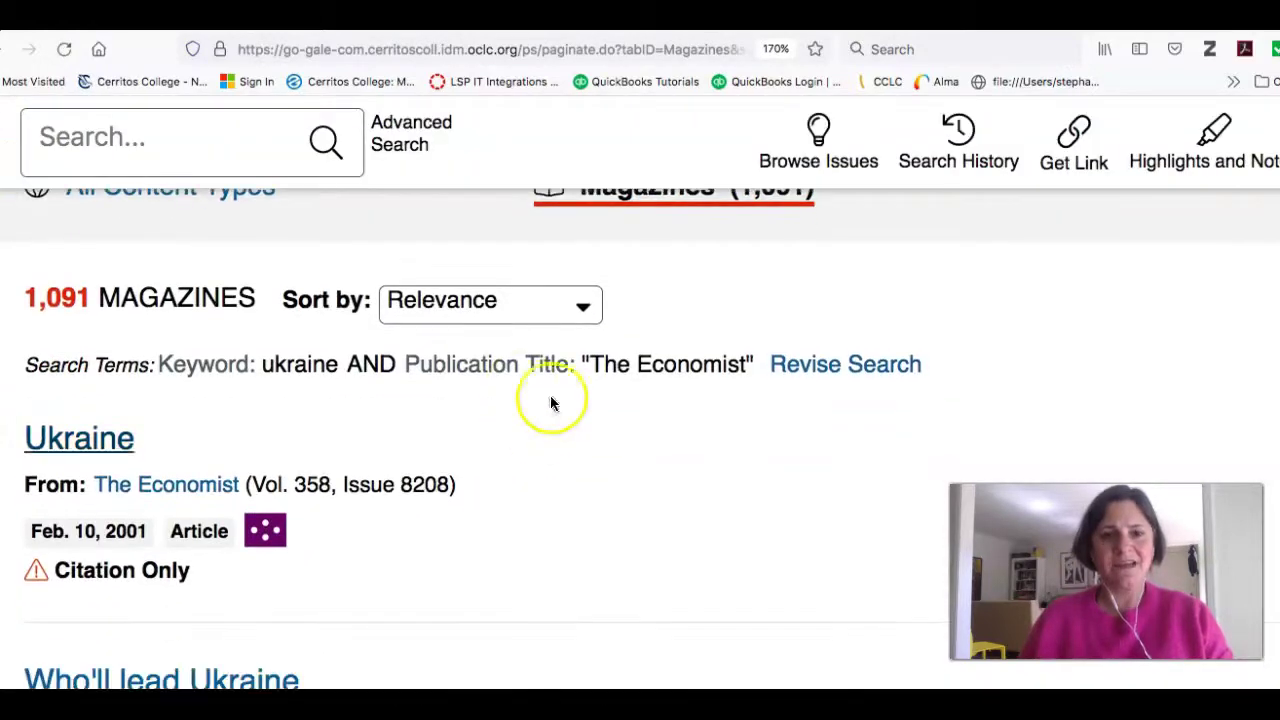
left_click(583, 306)
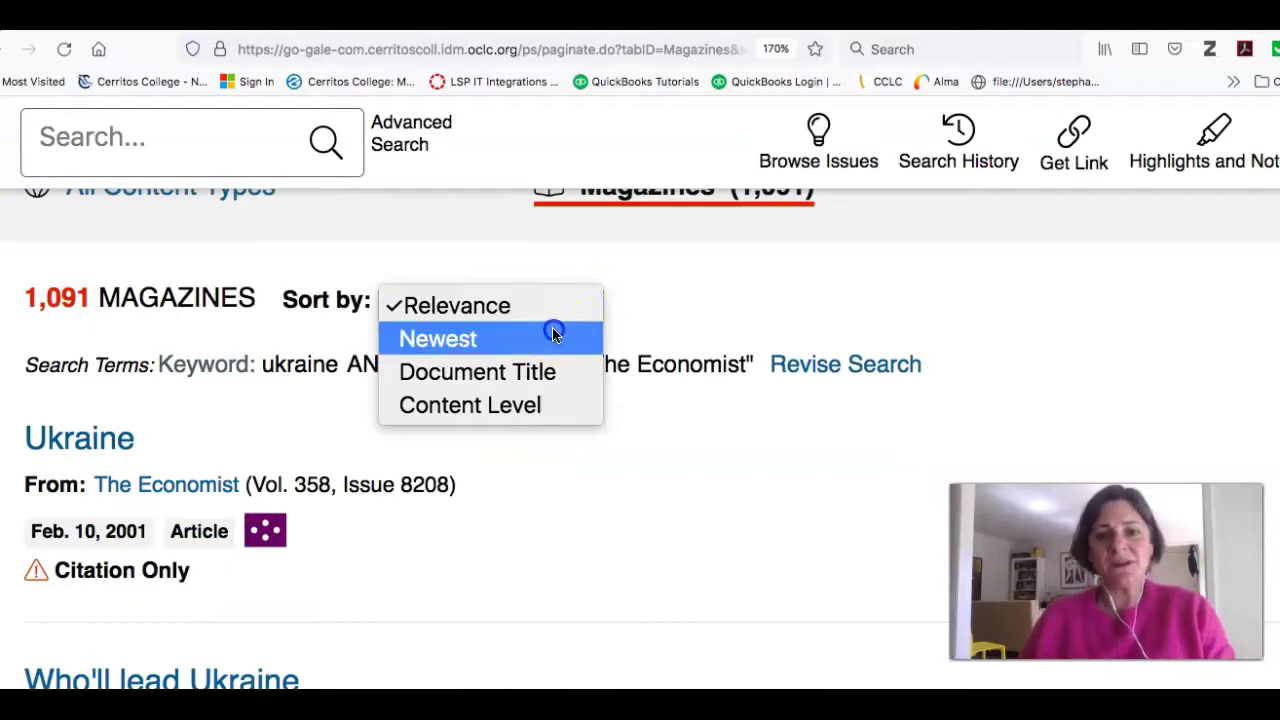
left_click(554, 334)
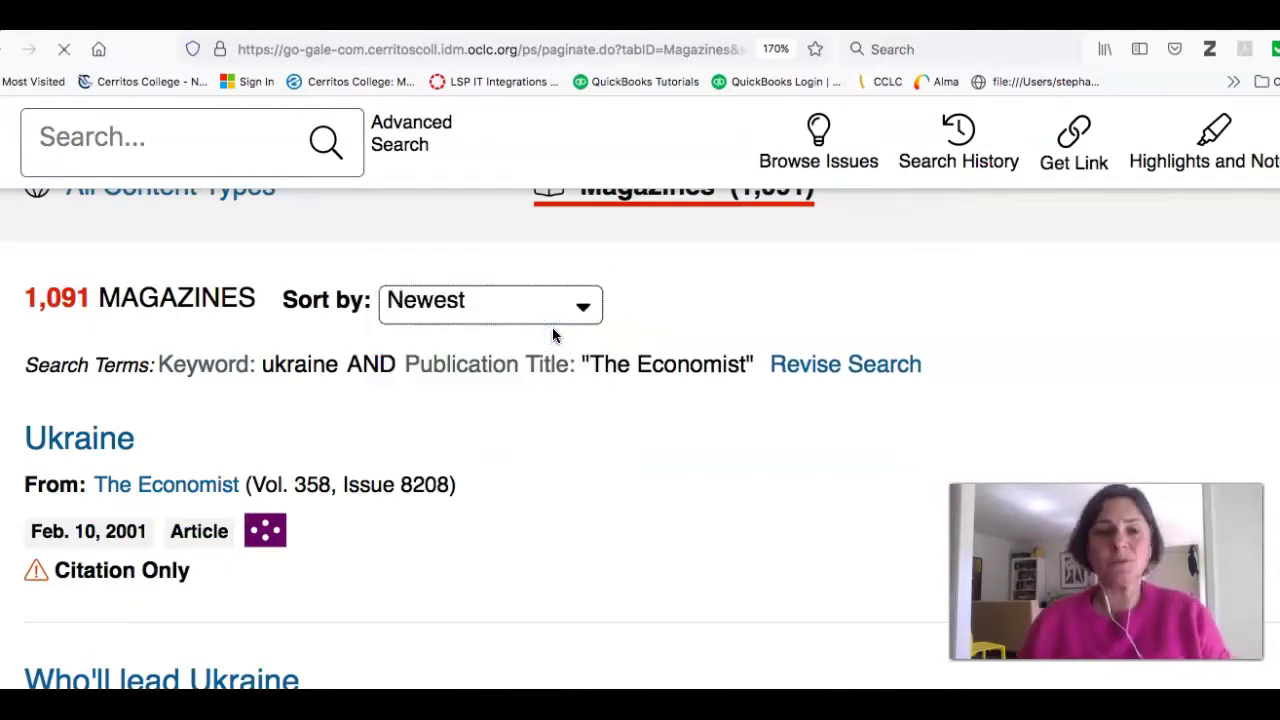
Look through the newest Economist results and open the February 12, 2022 article "Minsky moment; The Ukraine crisis.".
scroll(490, 460, "down", 3)
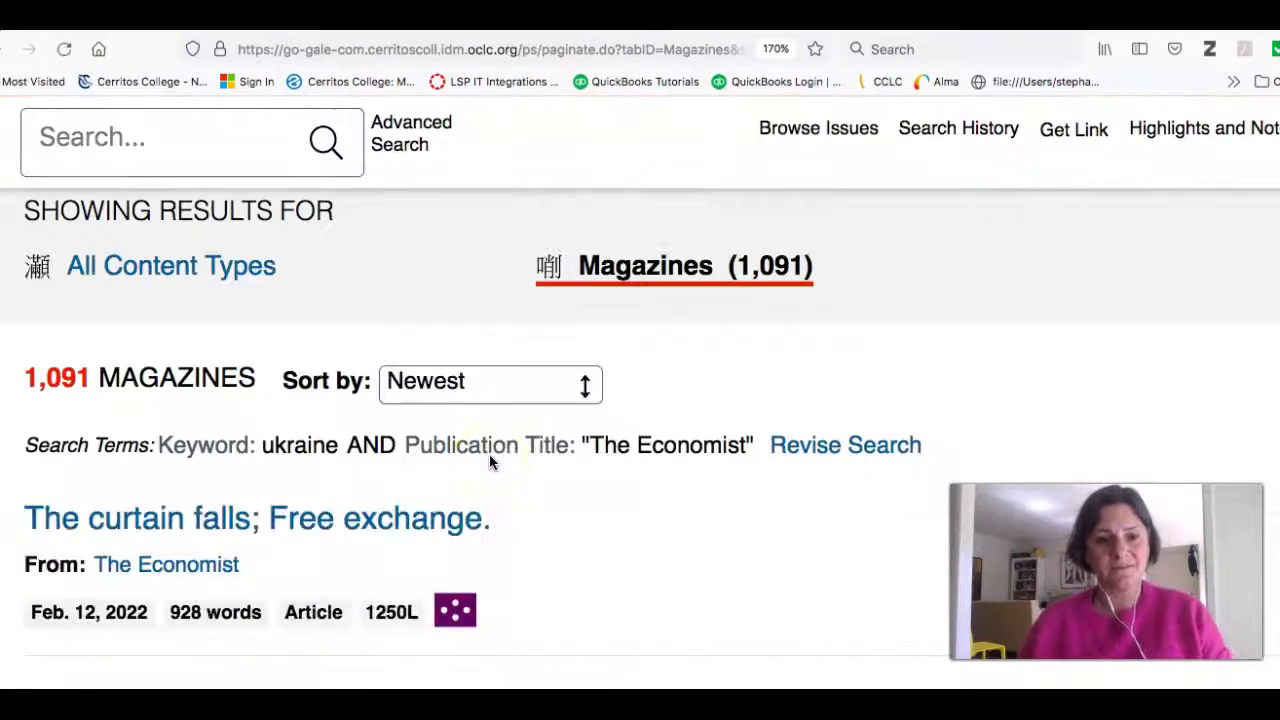
scroll(489, 454, "down", 3)
scroll(491, 455, "down", 3)
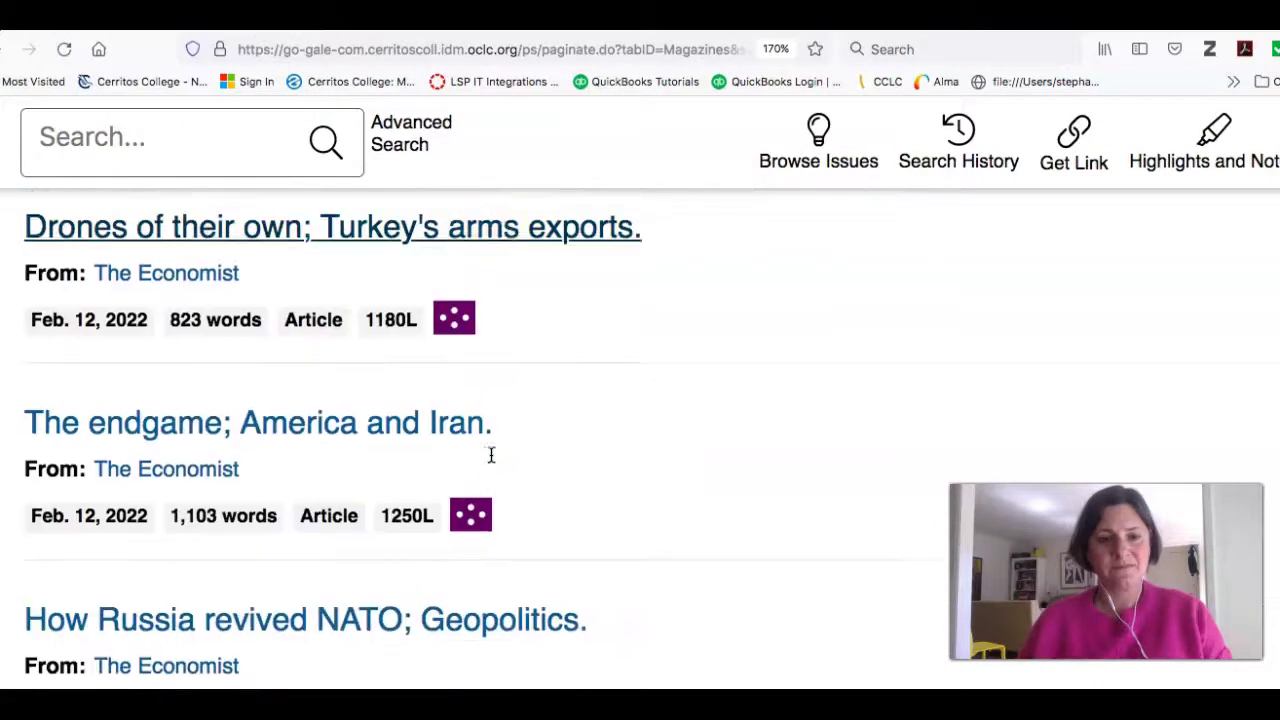
scroll(491, 455, "down", 3)
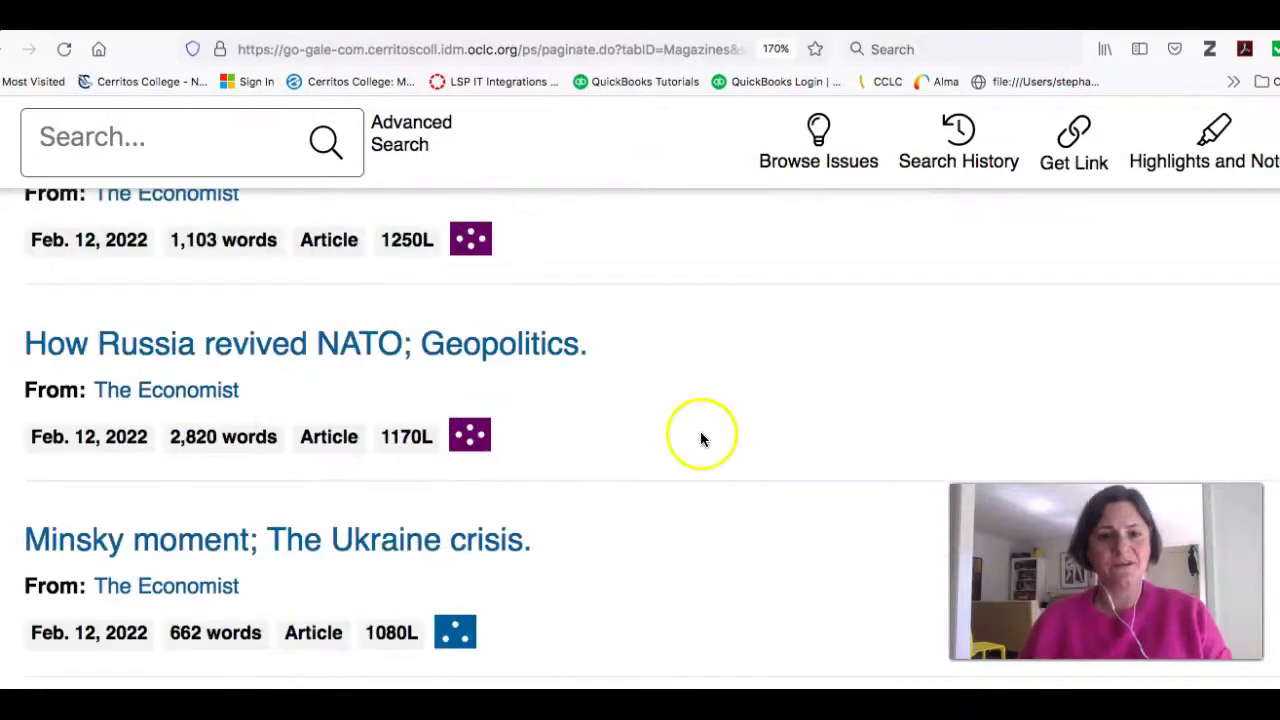
scroll(700, 434, "down", 5)
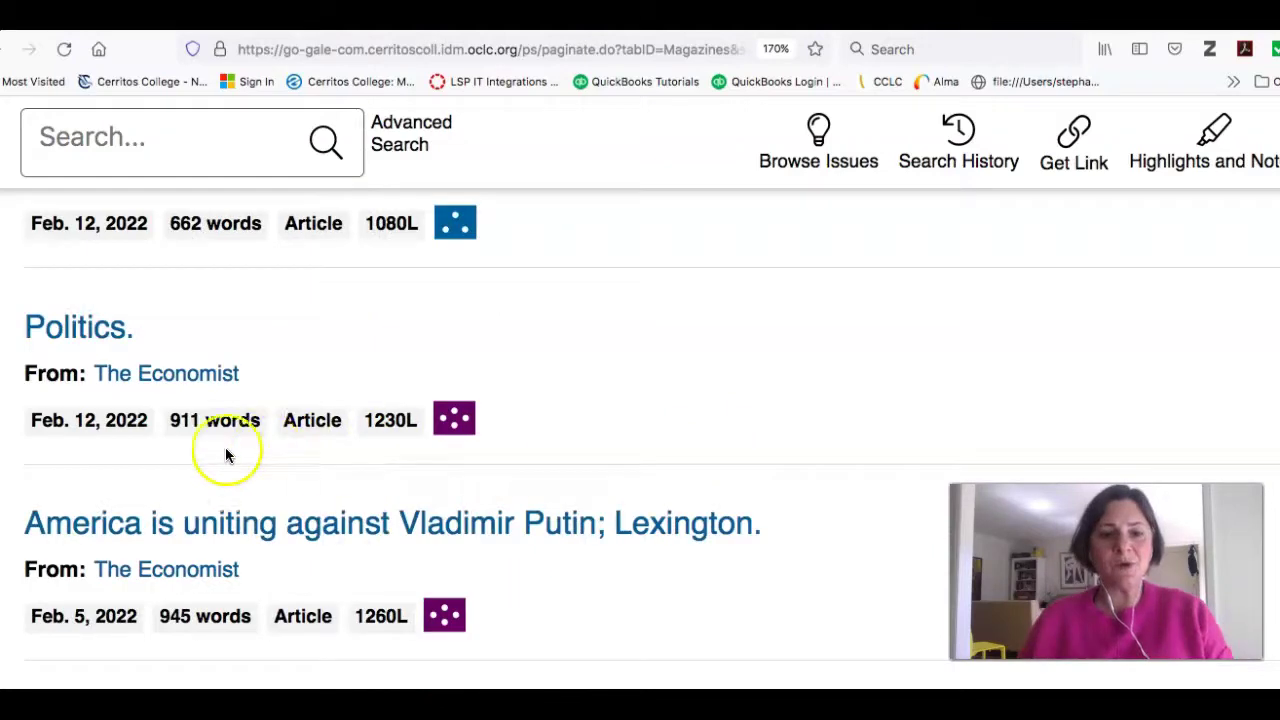
scroll(357, 370, "down", 3)
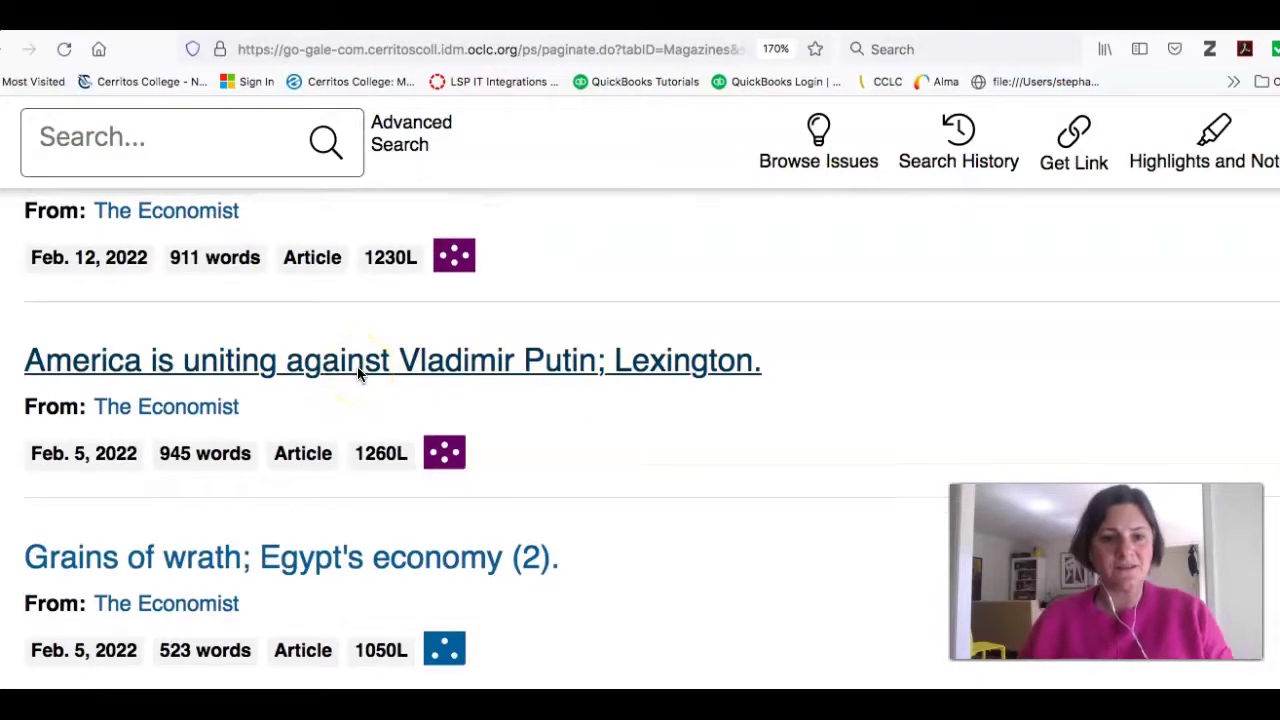
scroll(357, 367, "up", 6)
left_click(320, 307)
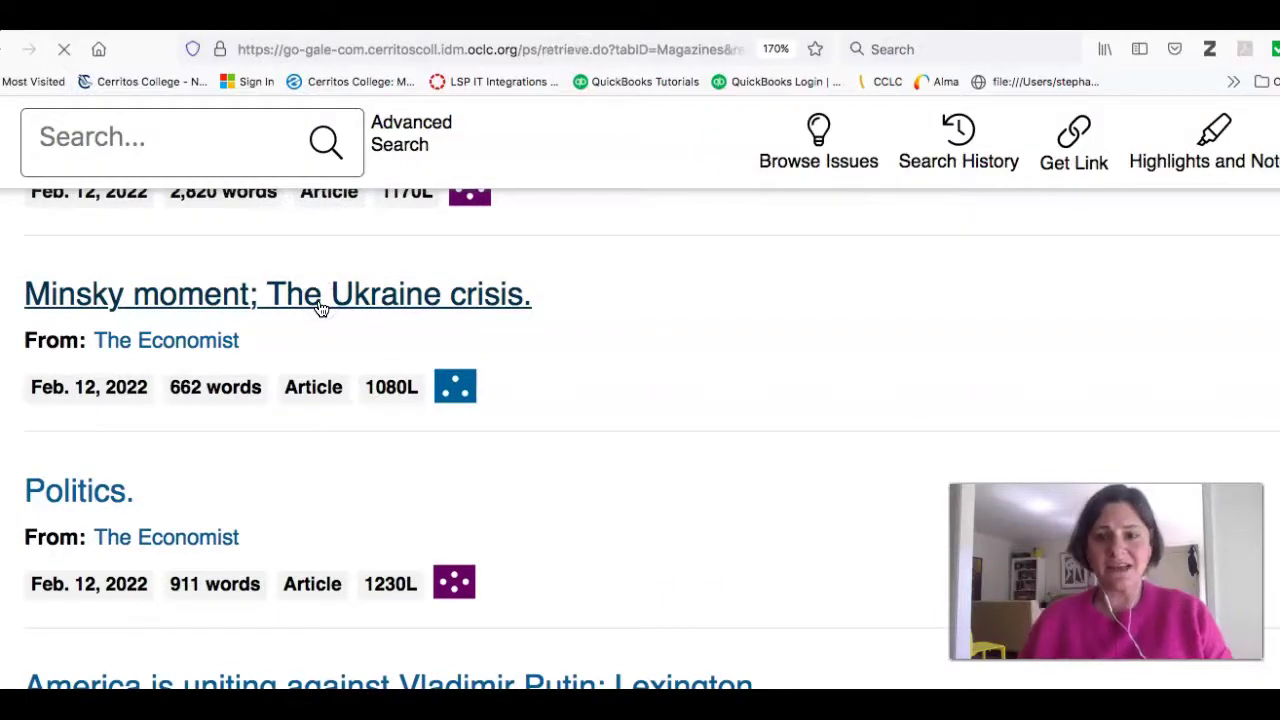
Skim the full text of the Ukraine crisis article and look over its publication details and sharing tools.
scroll(620, 418, "down", 3)
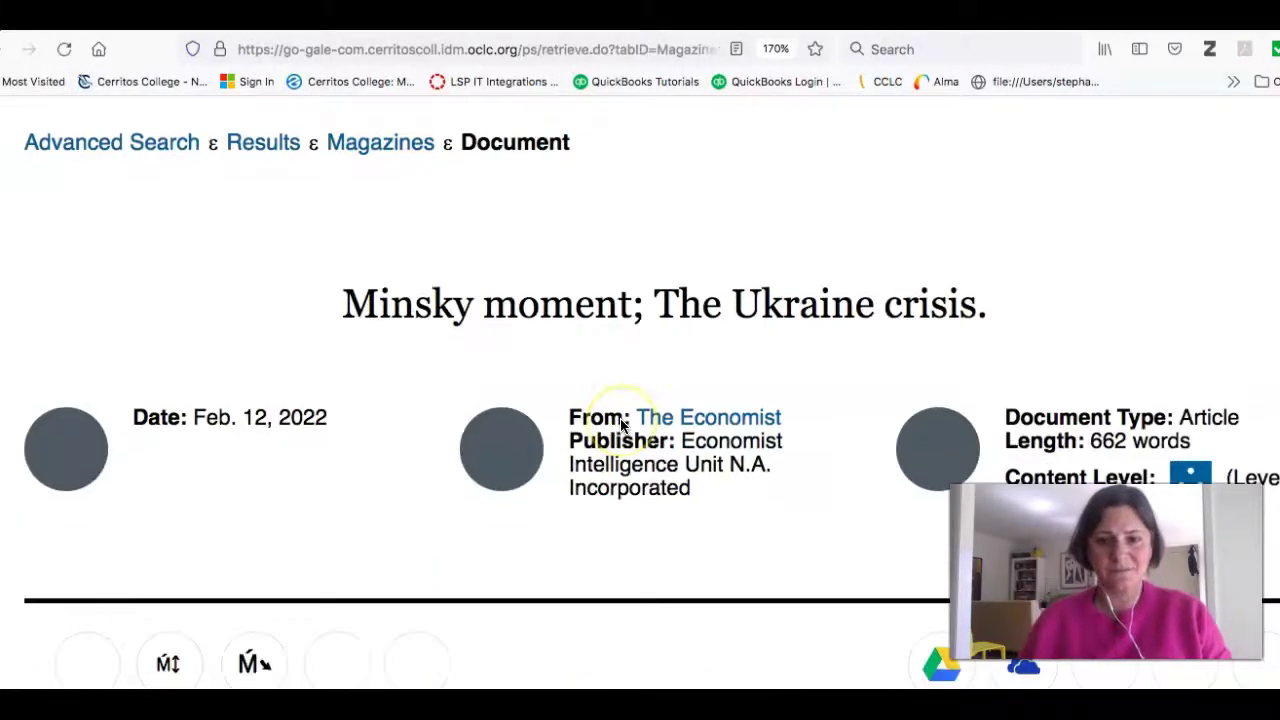
scroll(620, 425, "down", 6)
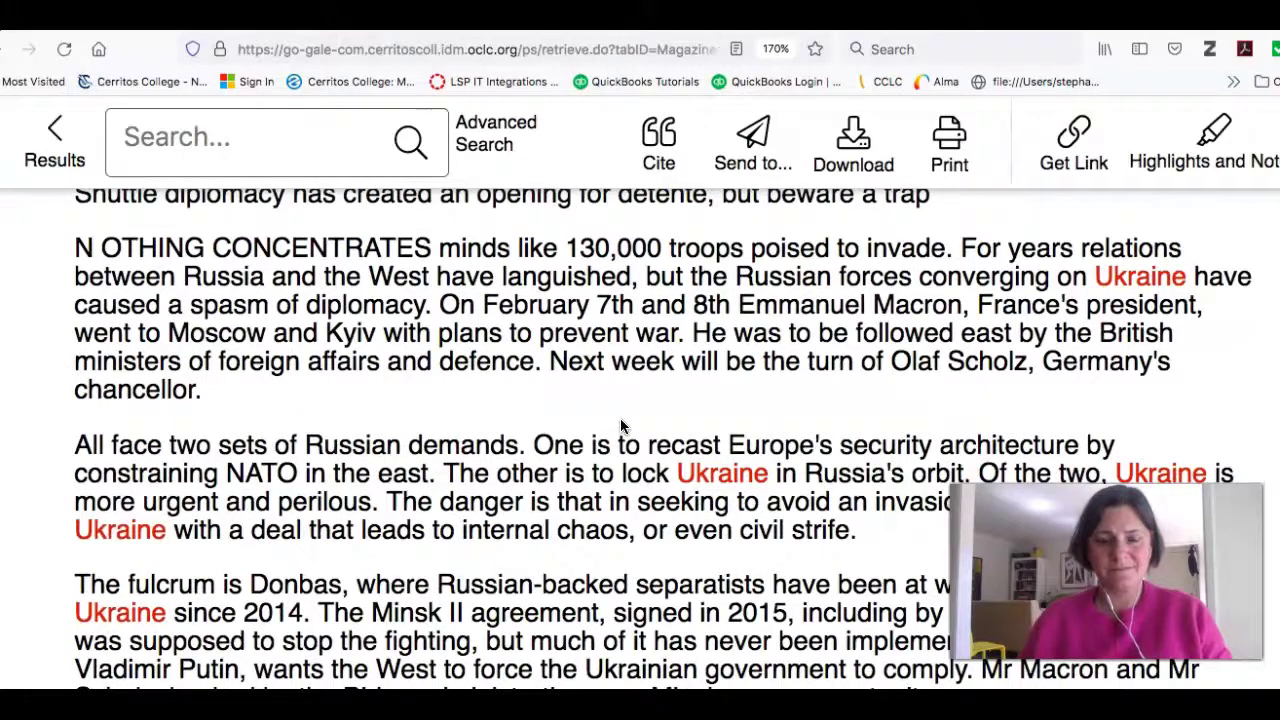
scroll(620, 426, "down", 2)
scroll(620, 426, "up", 5)
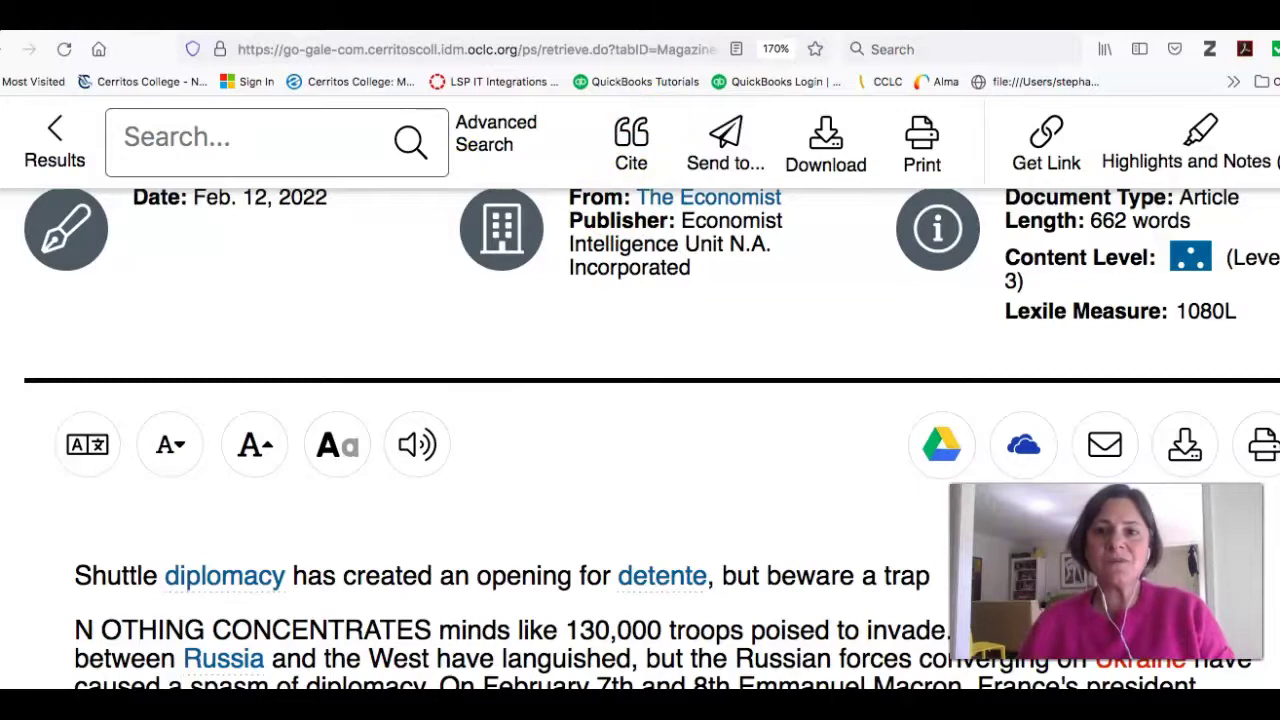
Return to the library catalog page and close the Economist journal record to get back to the journal results.
key("ctrl+shift+Tab")
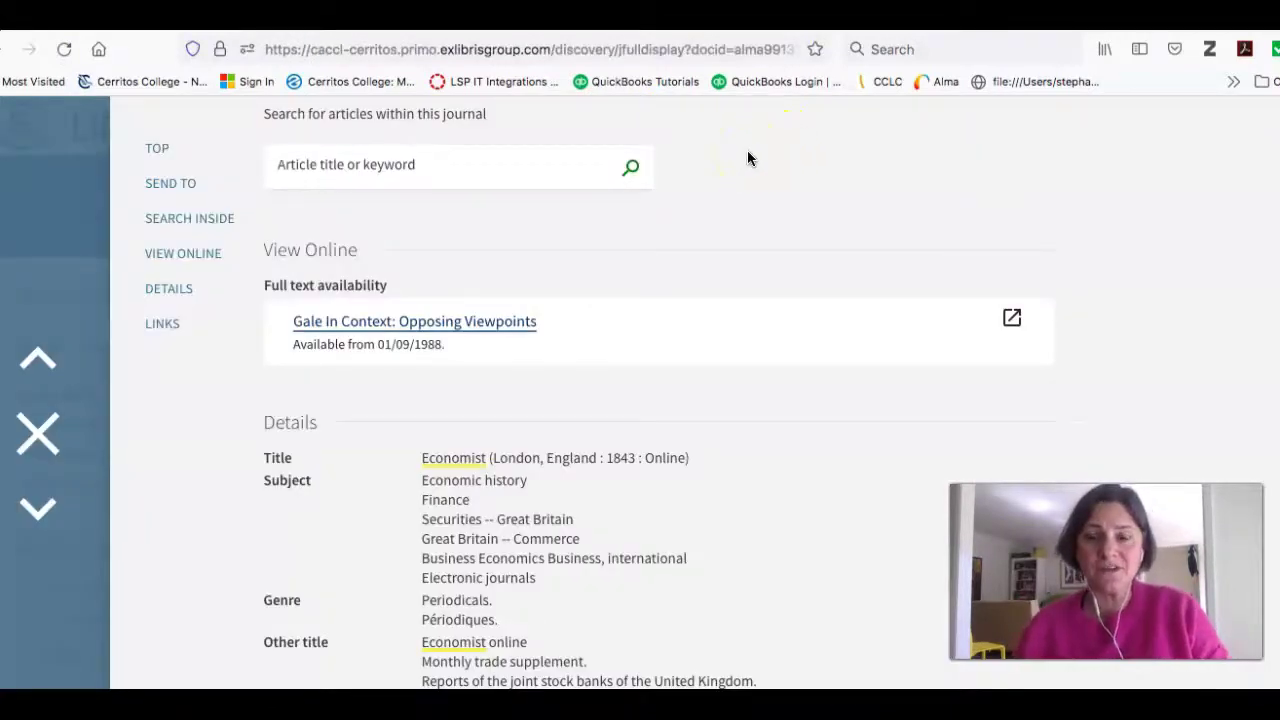
mouse_move(1240, 40)
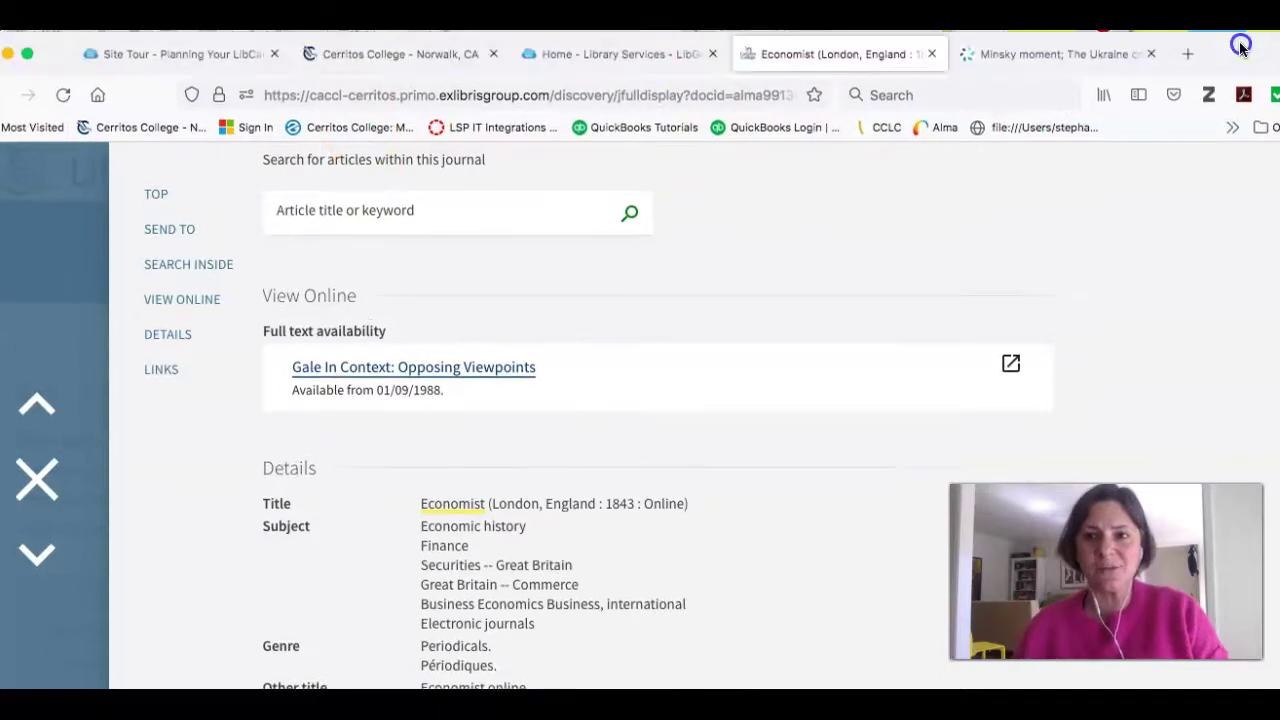
scroll(880, 262, "up", 3)
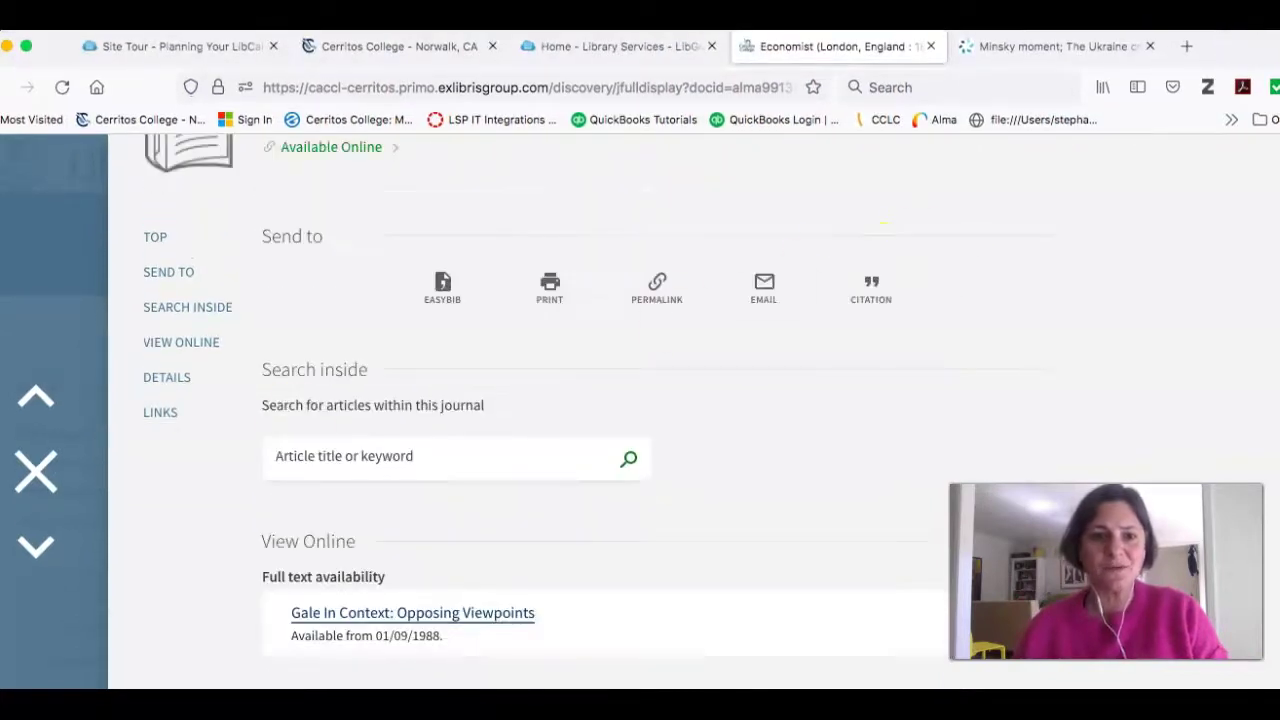
left_click(34, 469)
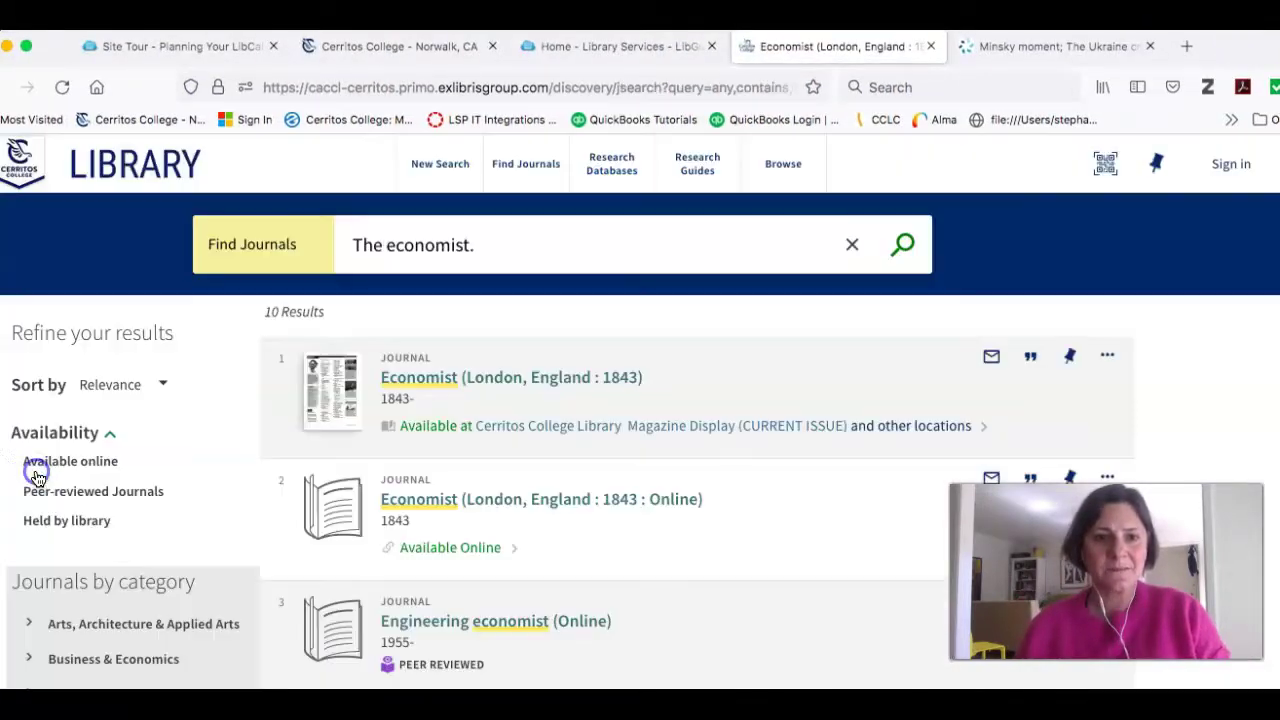
Search the library's journals for "Foreign Affairs" using the matching title suggestion.
left_click(537, 243)
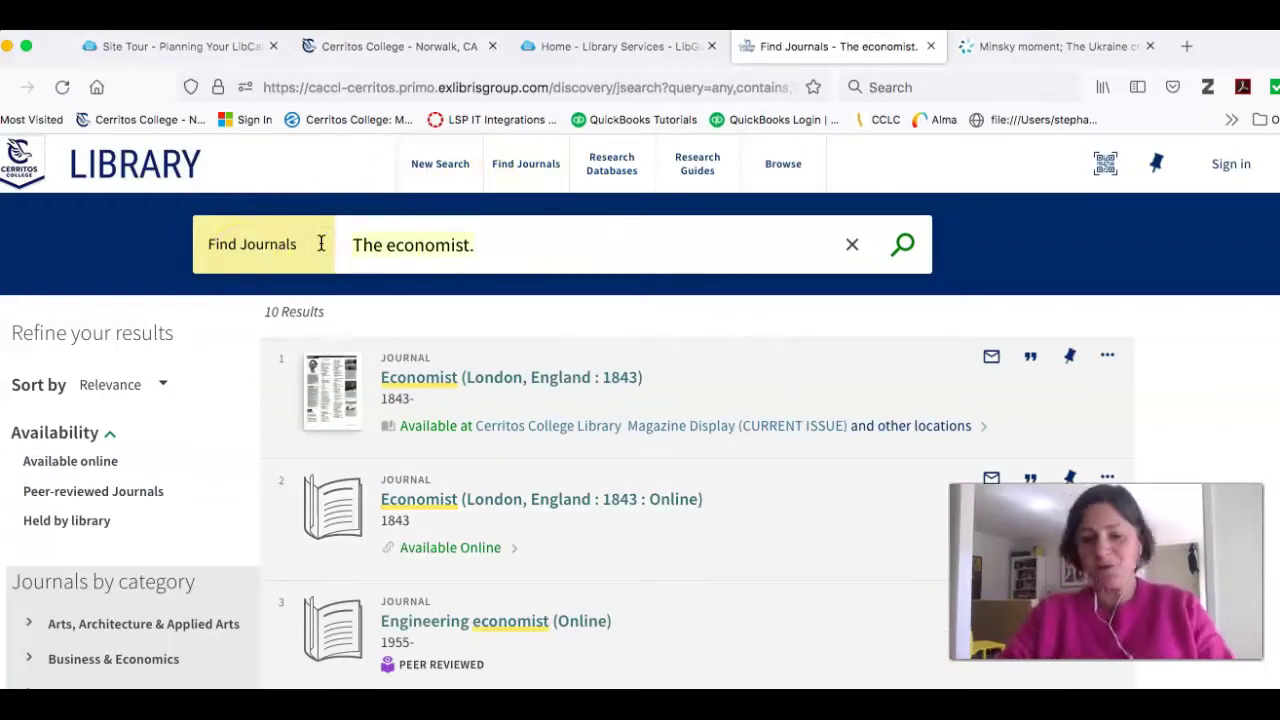
key("ctrl+a")
type("Foreign")
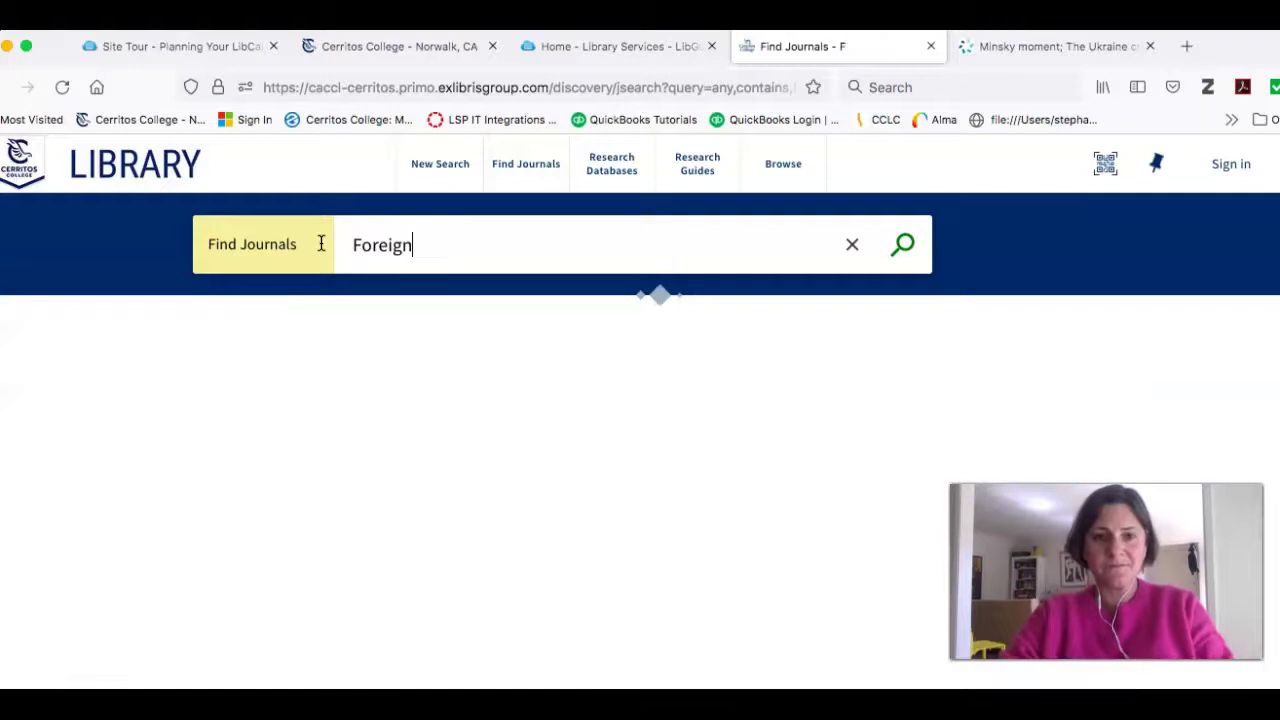
type(" Affair")
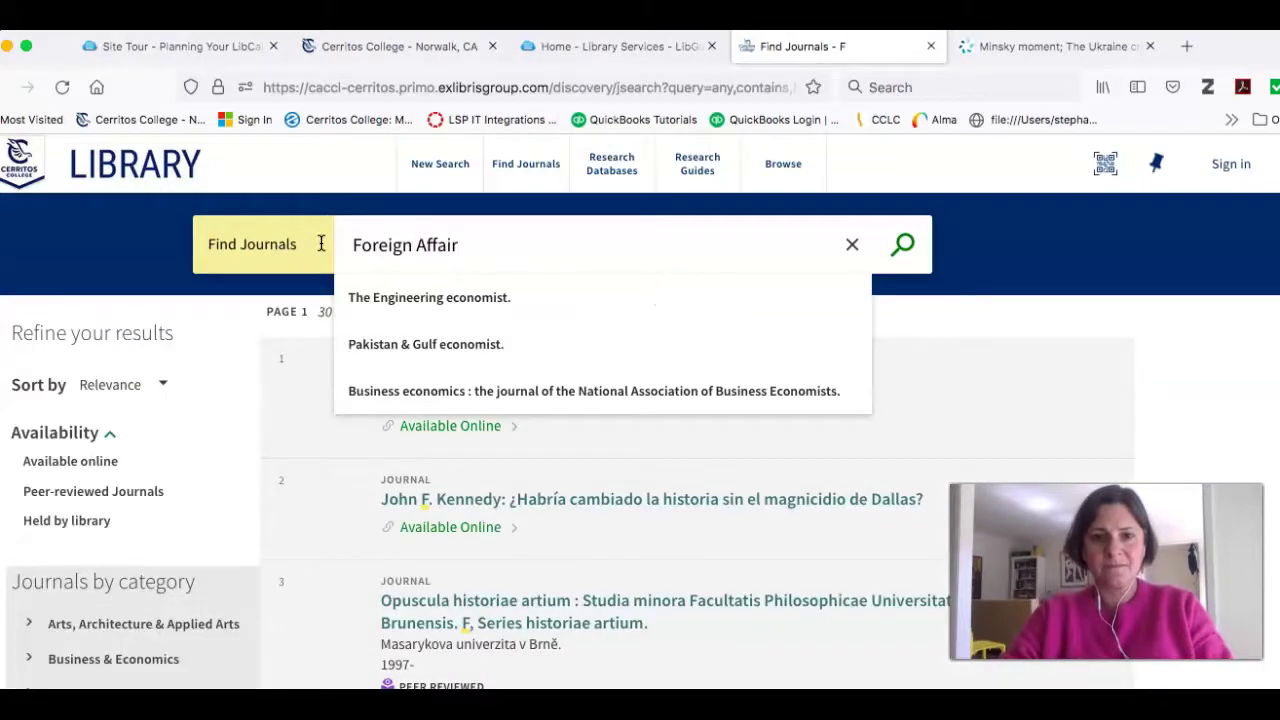
type("s")
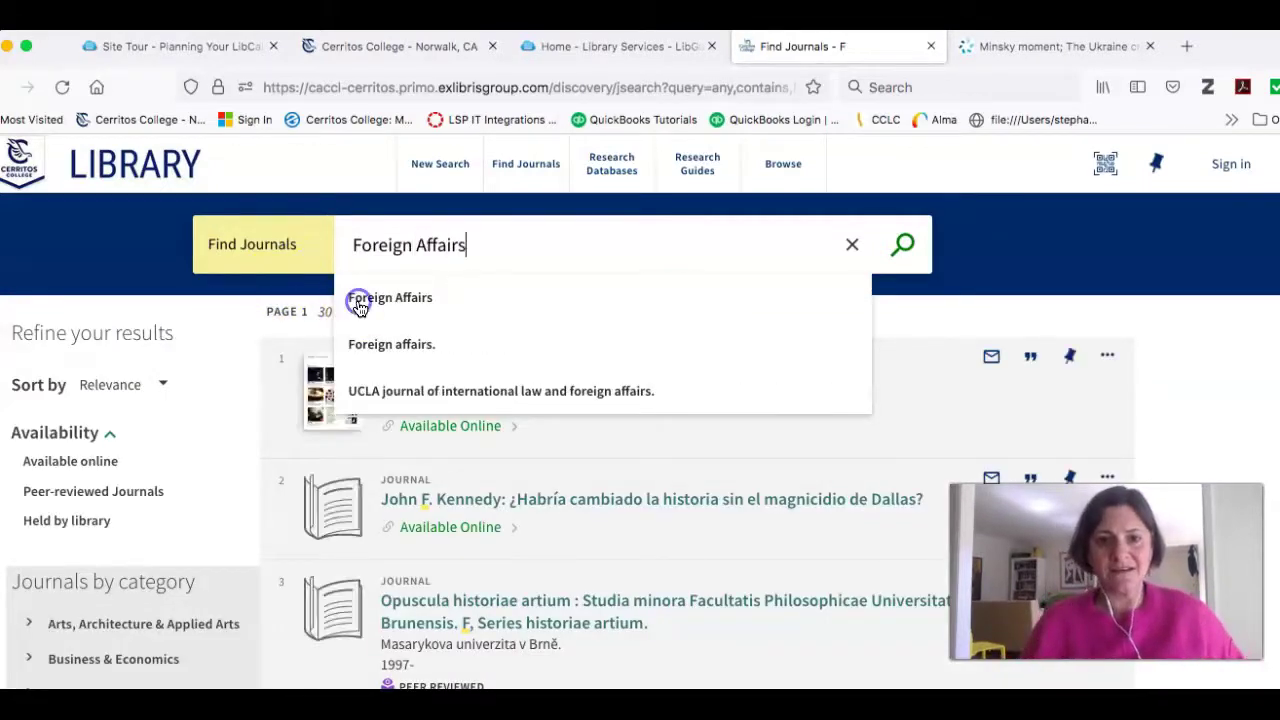
left_click(359, 299)
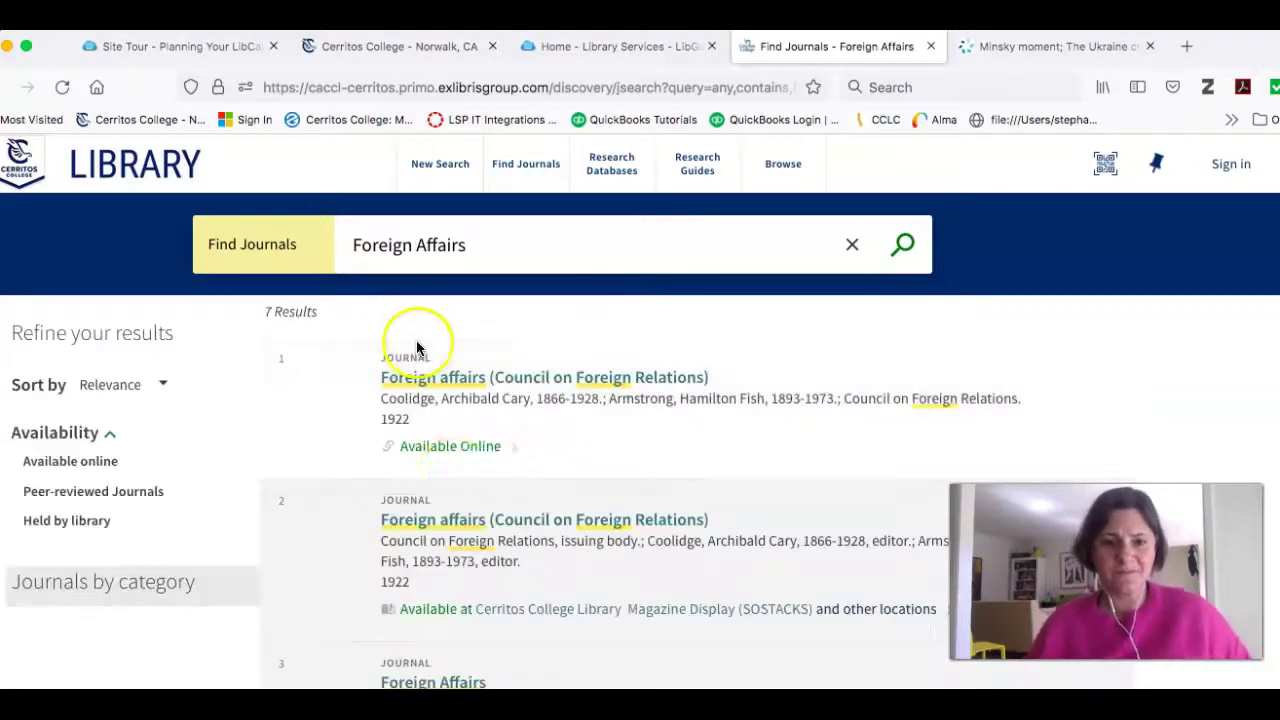
Open the online Foreign Affairs journal through EBSCOhost Academic Search Complete and list the articles of its January/February 2022 issue.
left_click(422, 456)
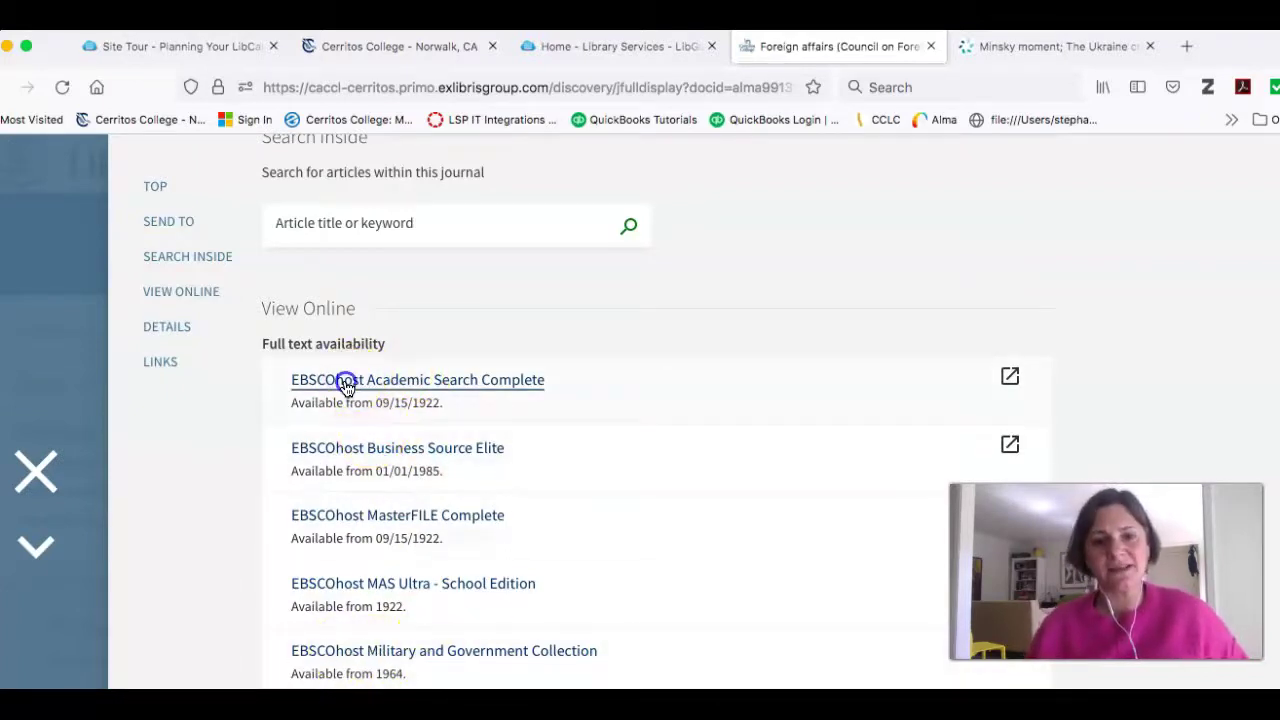
left_click(346, 384)
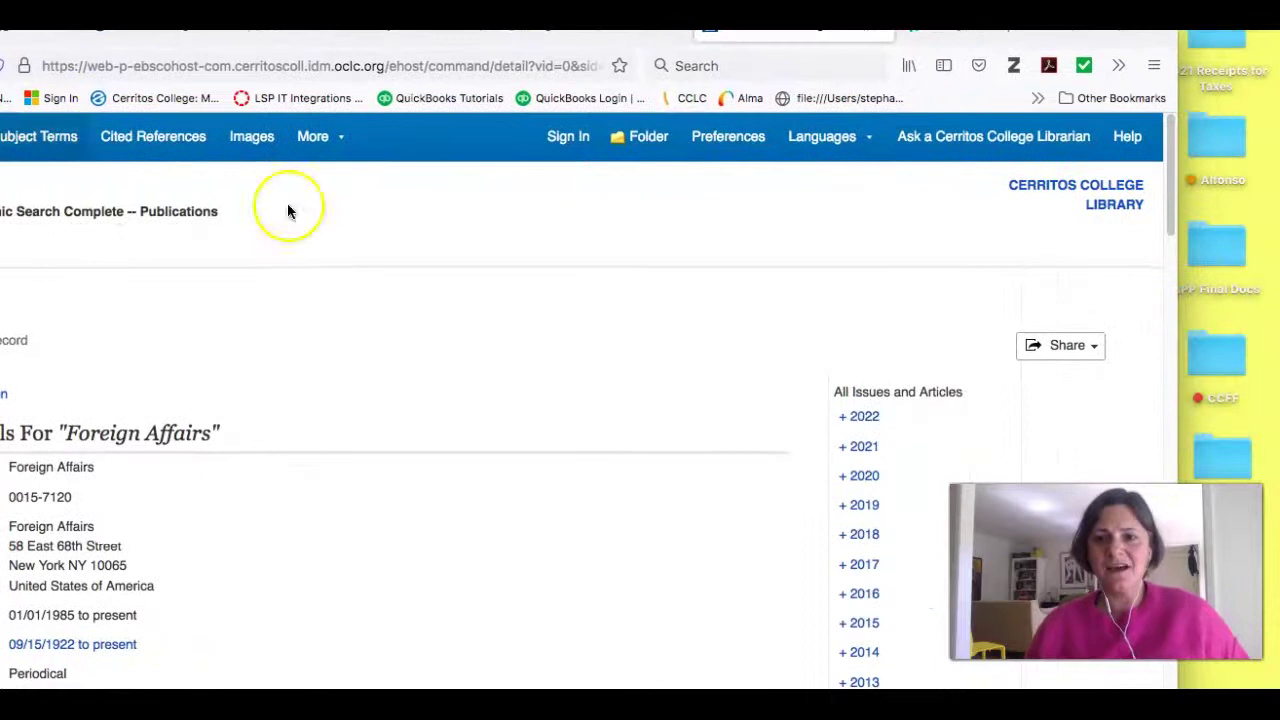
left_click(846, 422)
left_click(901, 455)
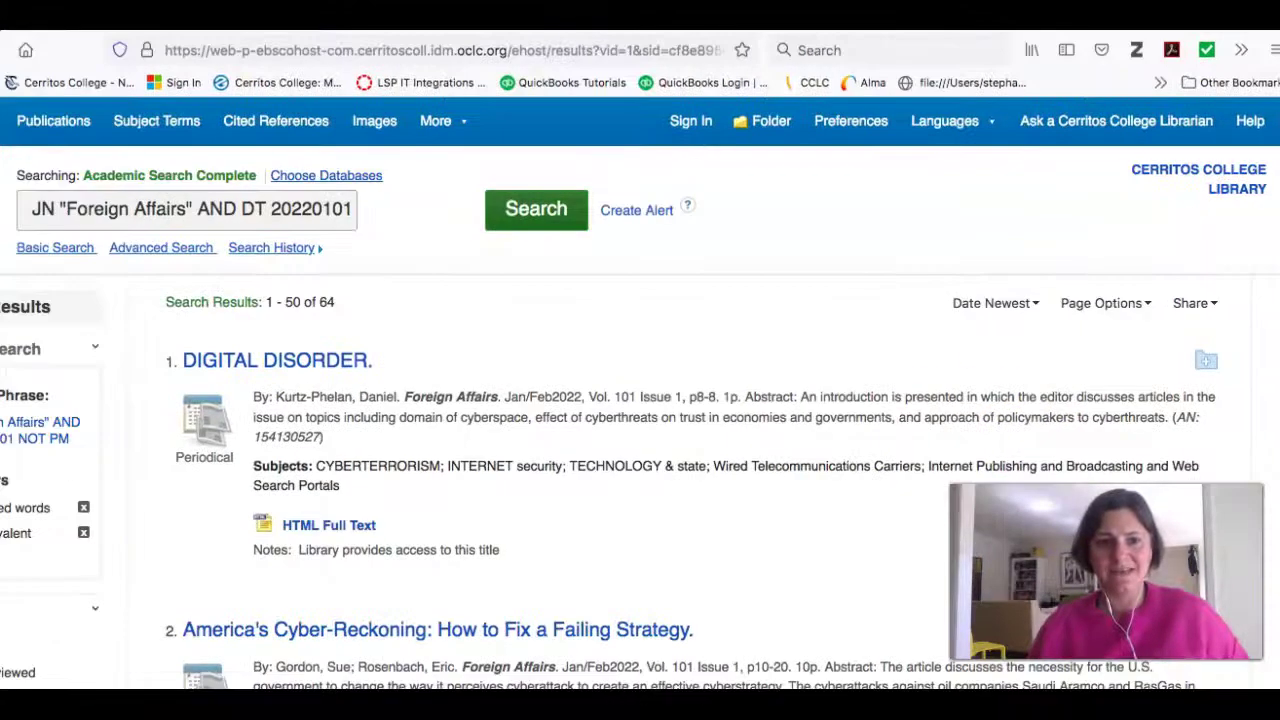
Look through the article titles and abstracts of the January/February 2022 Foreign Affairs issue.
left_click(447, 414)
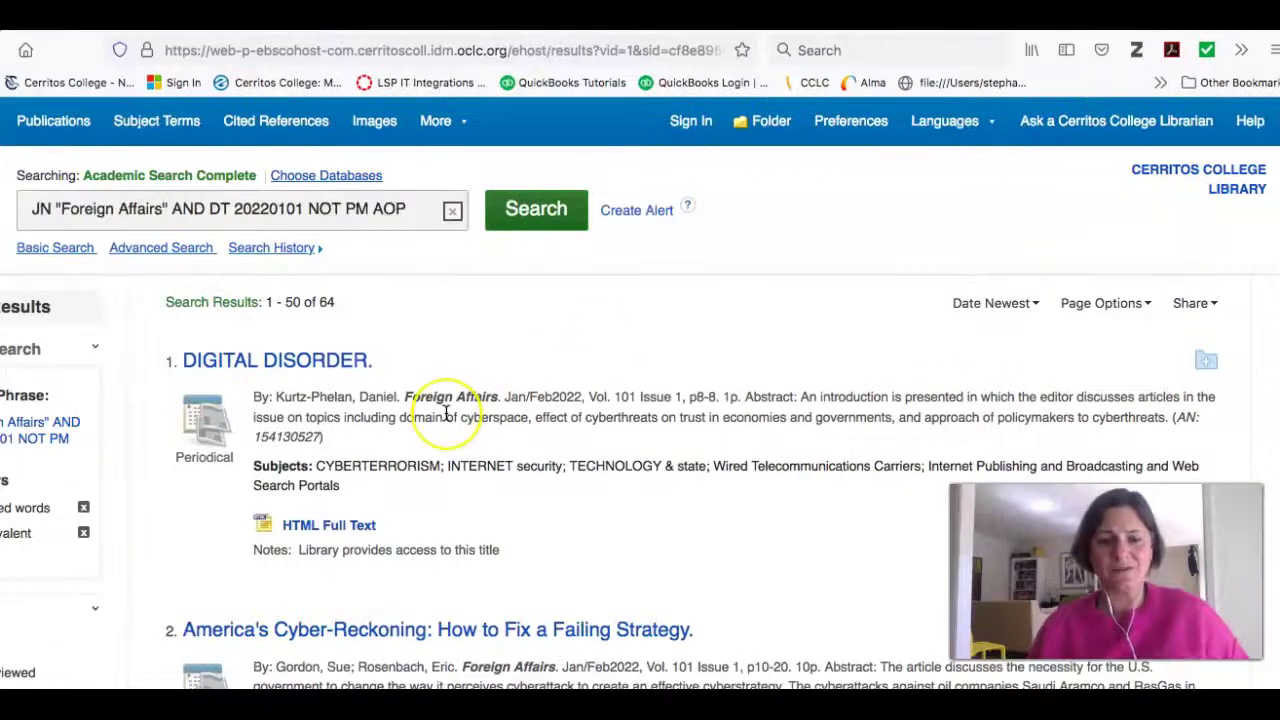
scroll(447, 414, "down", 10)
scroll(447, 414, "down", 5)
scroll(446, 413, "down", 4)
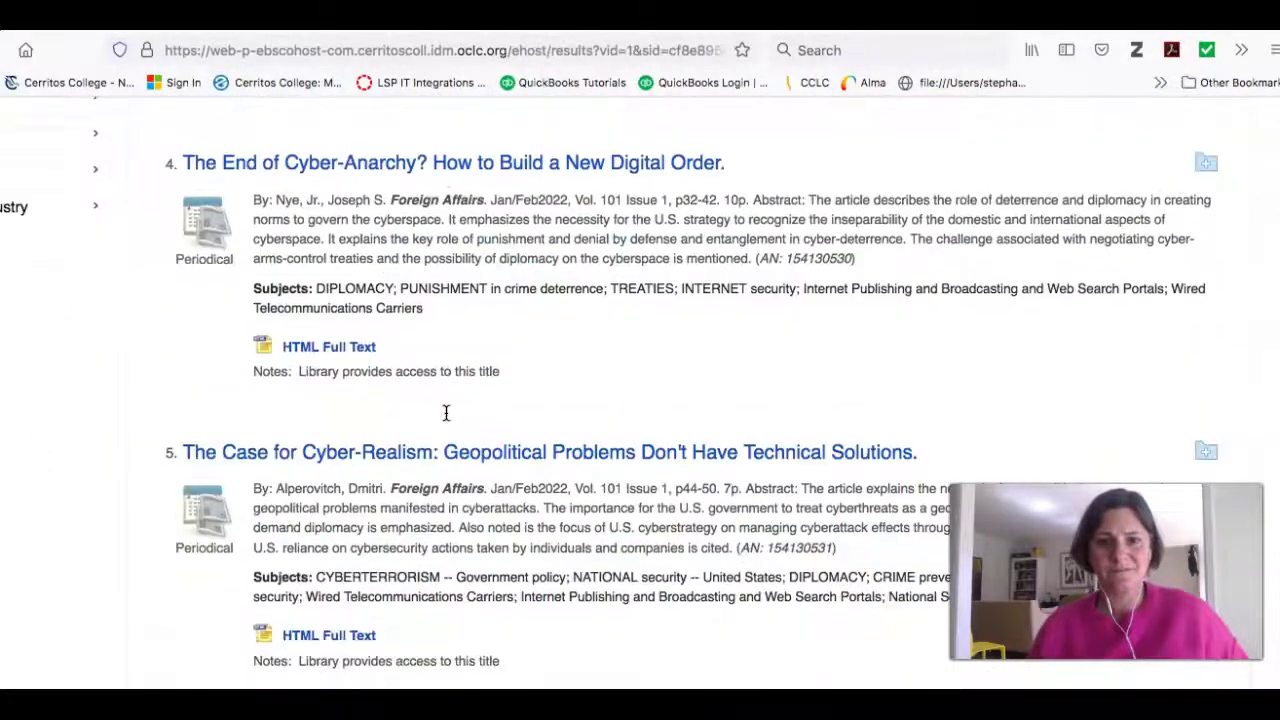
scroll(446, 413, "down", 5)
scroll(446, 413, "up", 20)
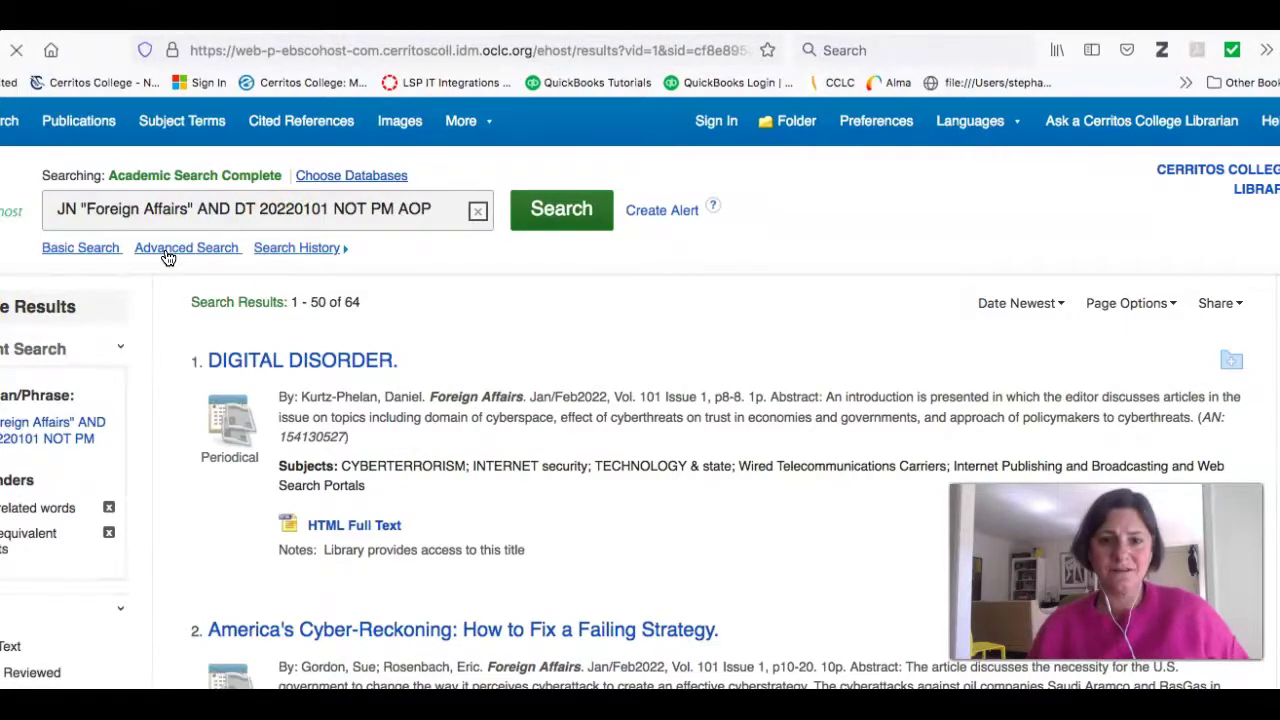
Open the advanced search and remove the date and AOP conditions from the first row, keeping JN "Foreign Affairs".
left_click(168, 258)
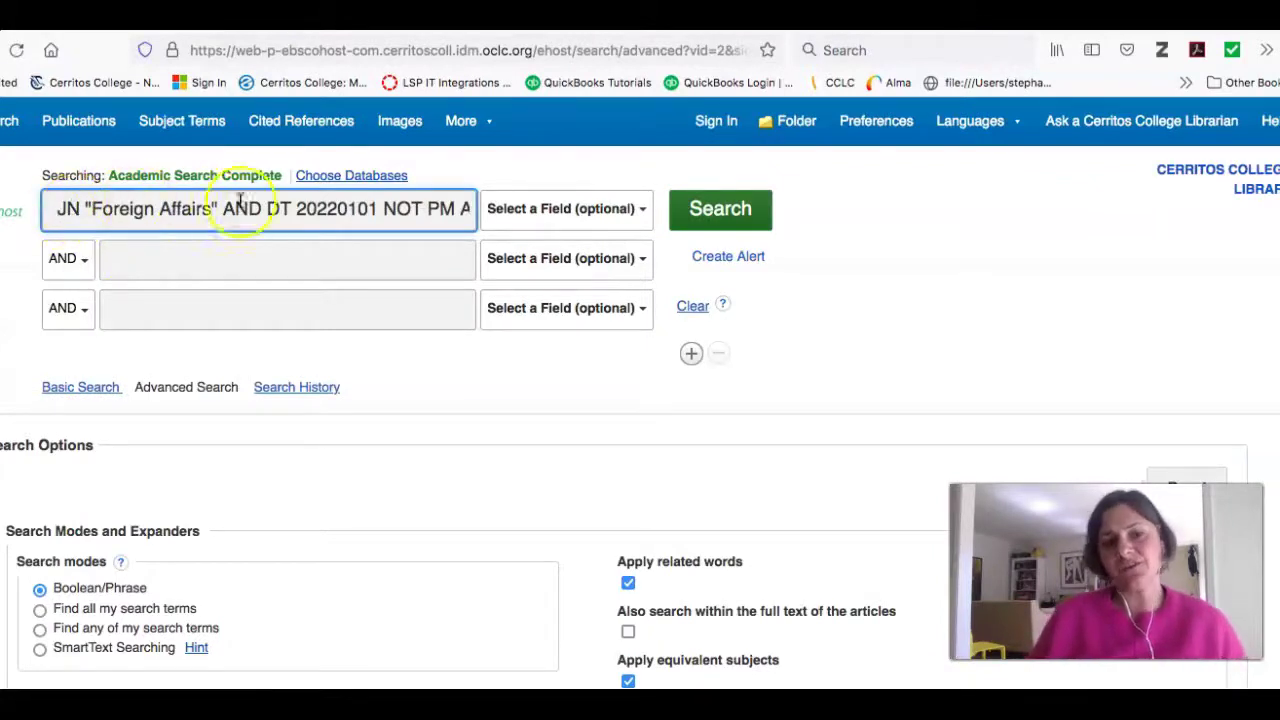
left_click_drag(226, 212, 484, 205)
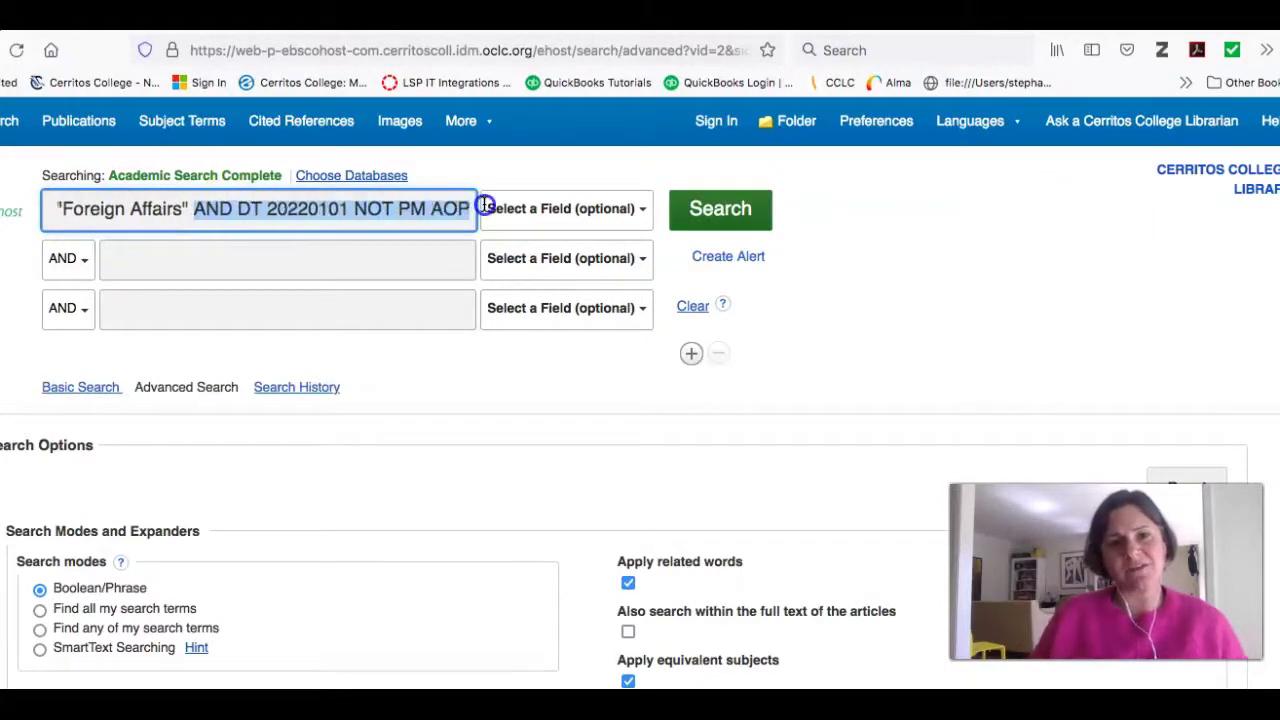
key("BackSpace")
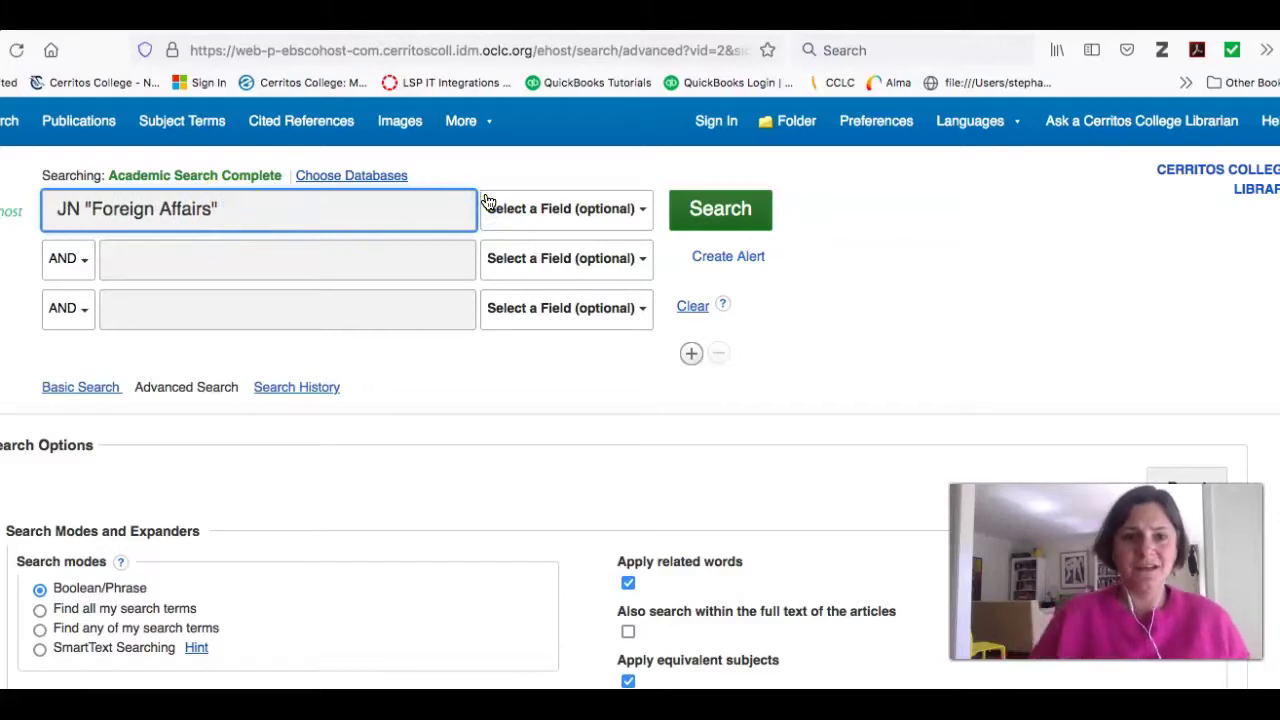
Add "ukraine" as the second search term, combined with AND, and run the search.
left_click(270, 266)
type("u")
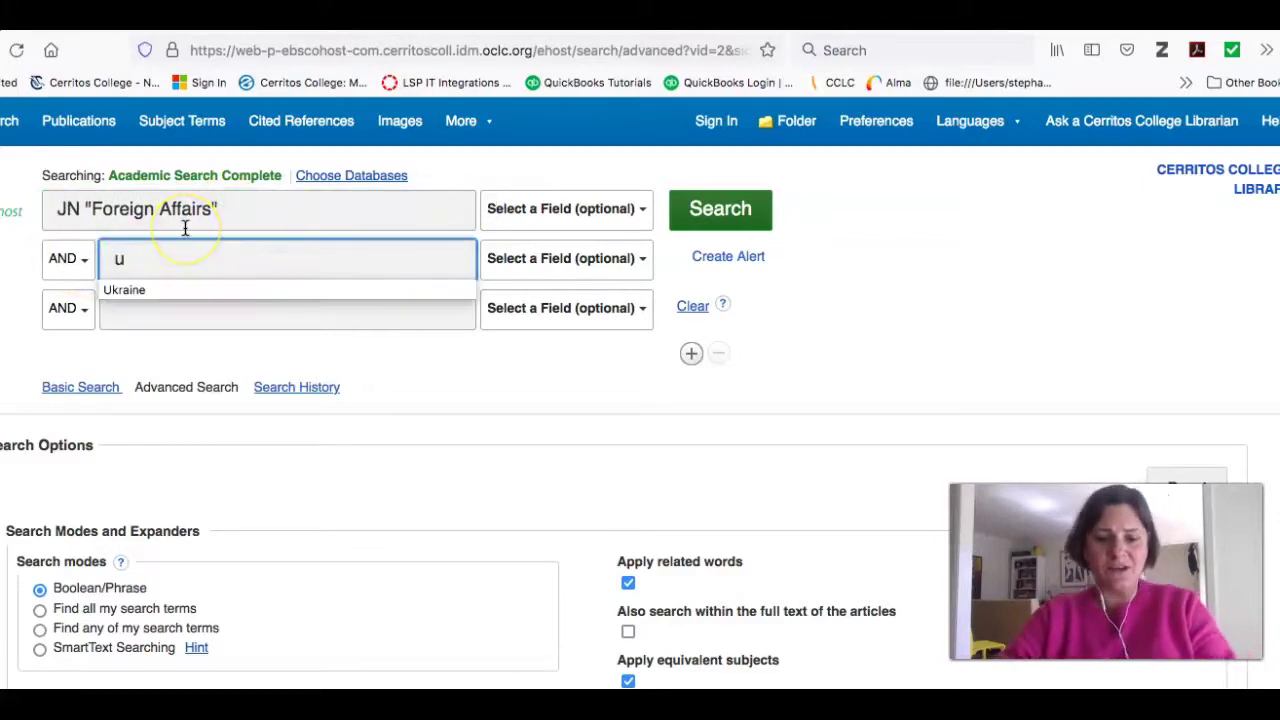
type("kraine")
key("Return")
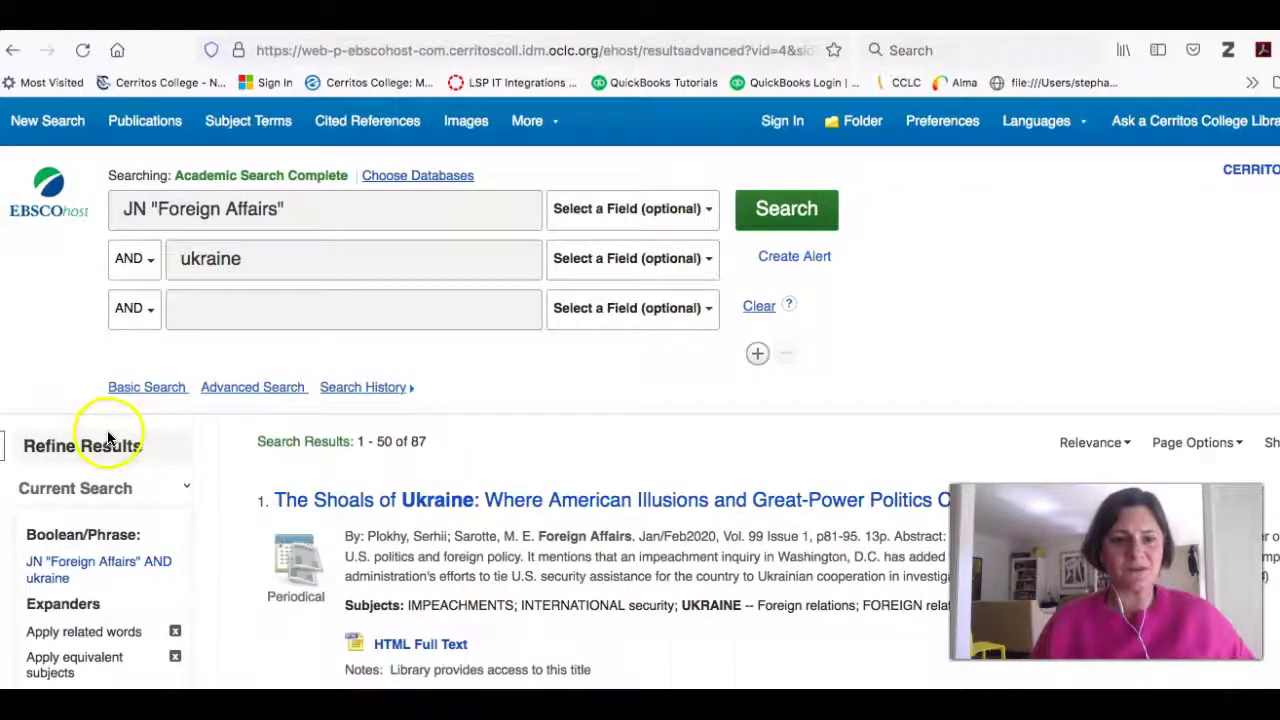
Limit the Foreign Affairs results on Ukraine to publication year 2021 and look over the listed reviews.
scroll(105, 435, "down", 7)
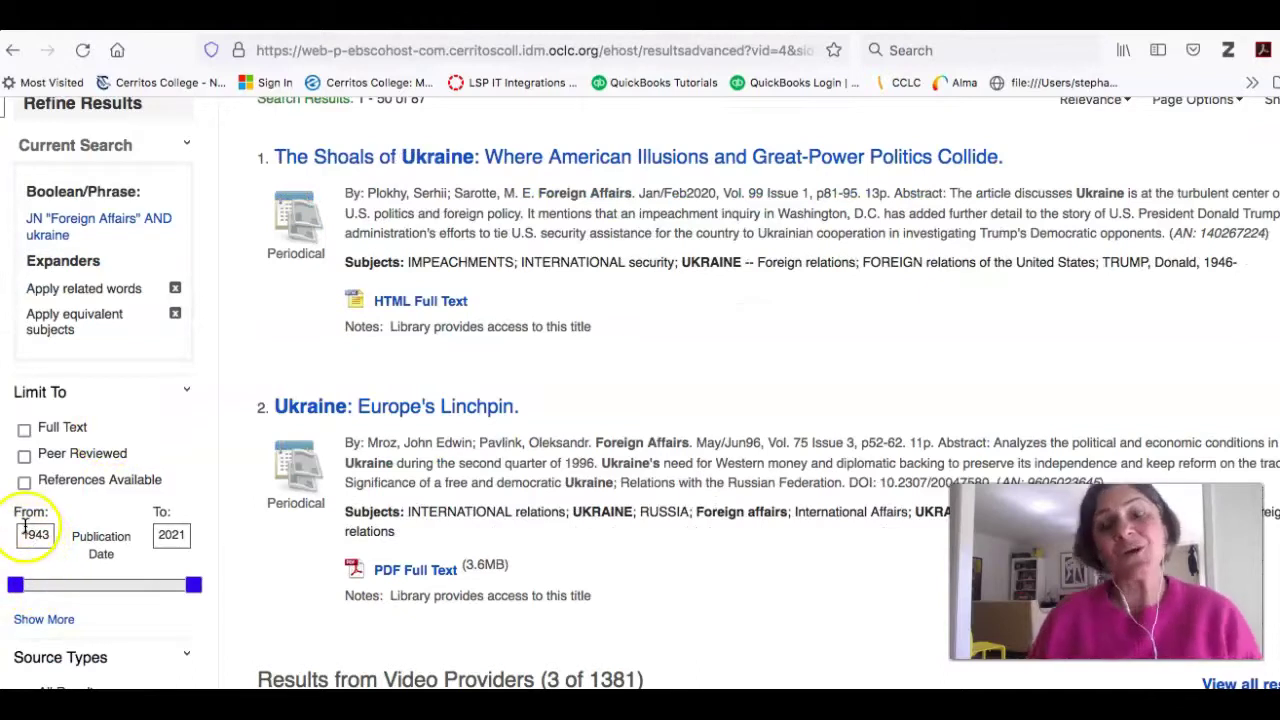
left_click_drag(28, 588, 194, 596)
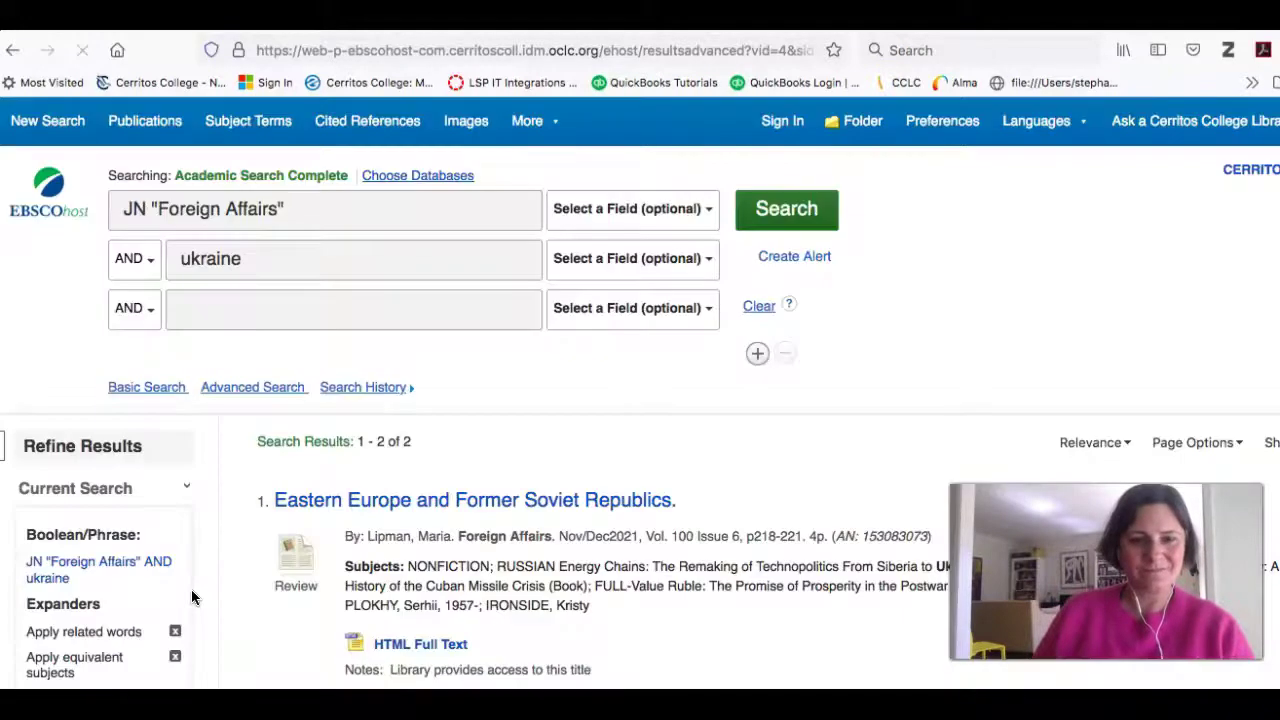
scroll(467, 500, "down", 5)
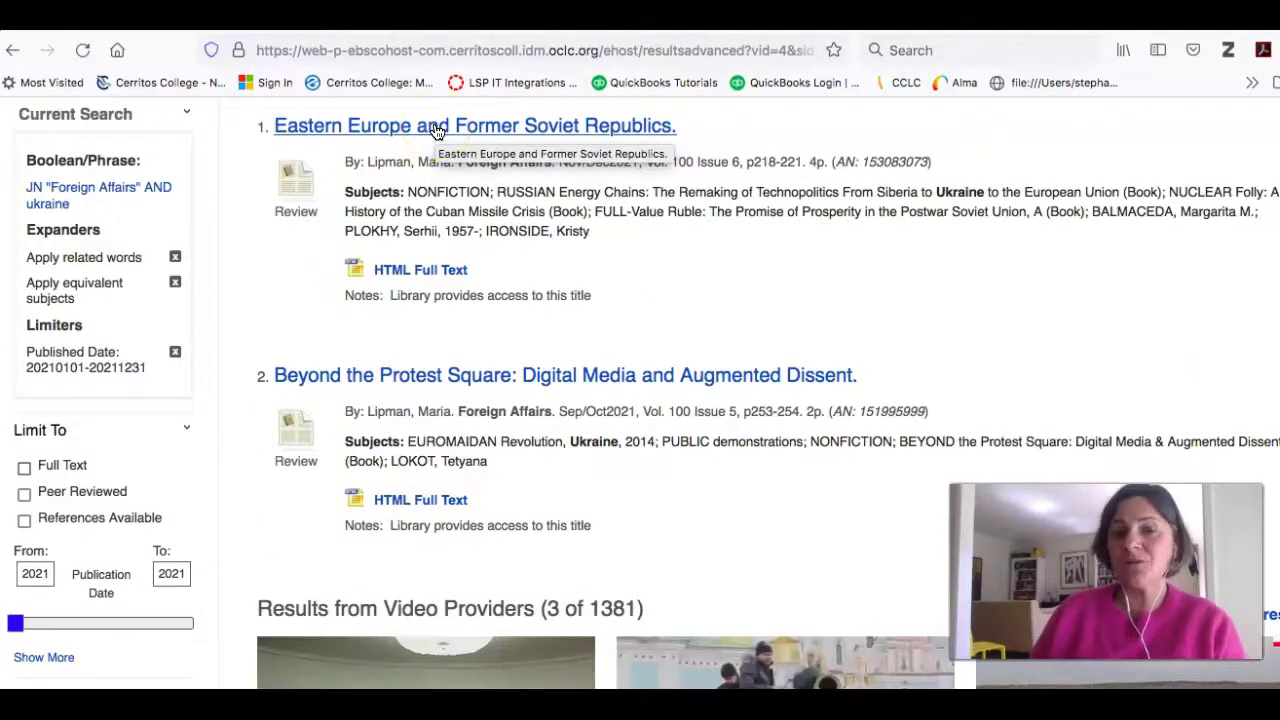
Open the review "Eastern Europe and Former Soviet Republics" and look through its record, full text and article tools.
scroll(480, 403, "down", 4)
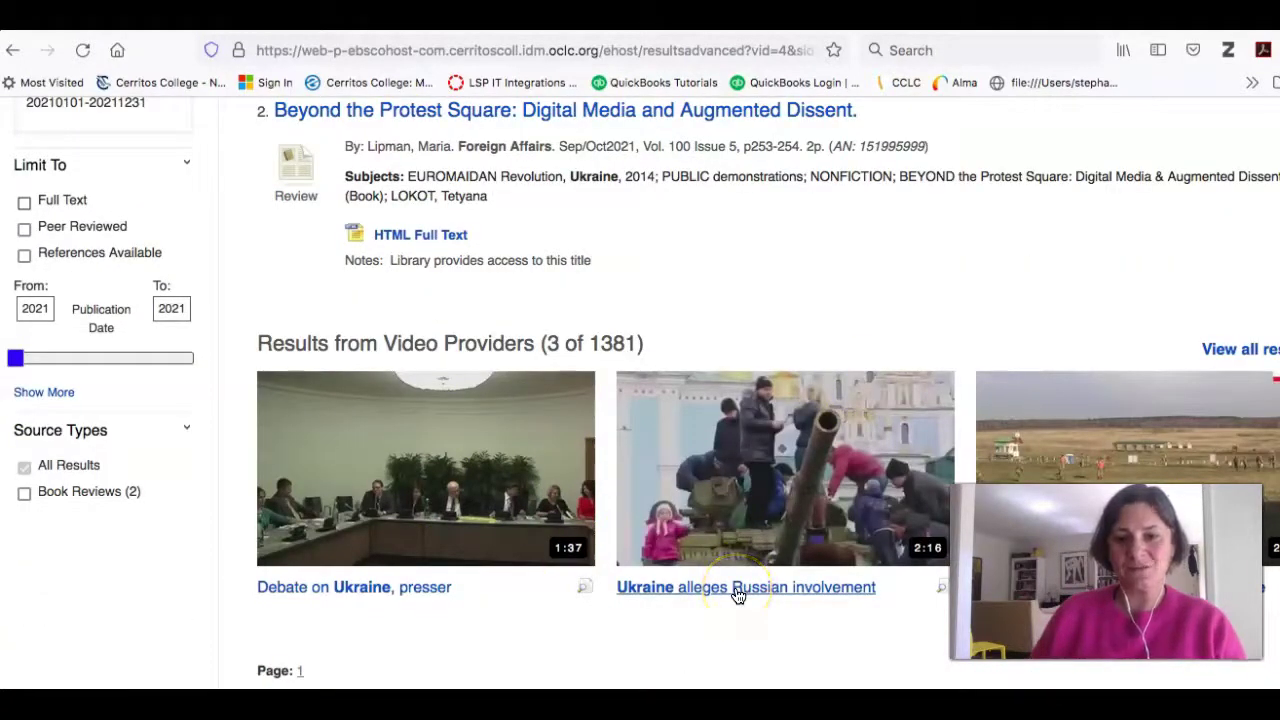
scroll(729, 343, "up", 4)
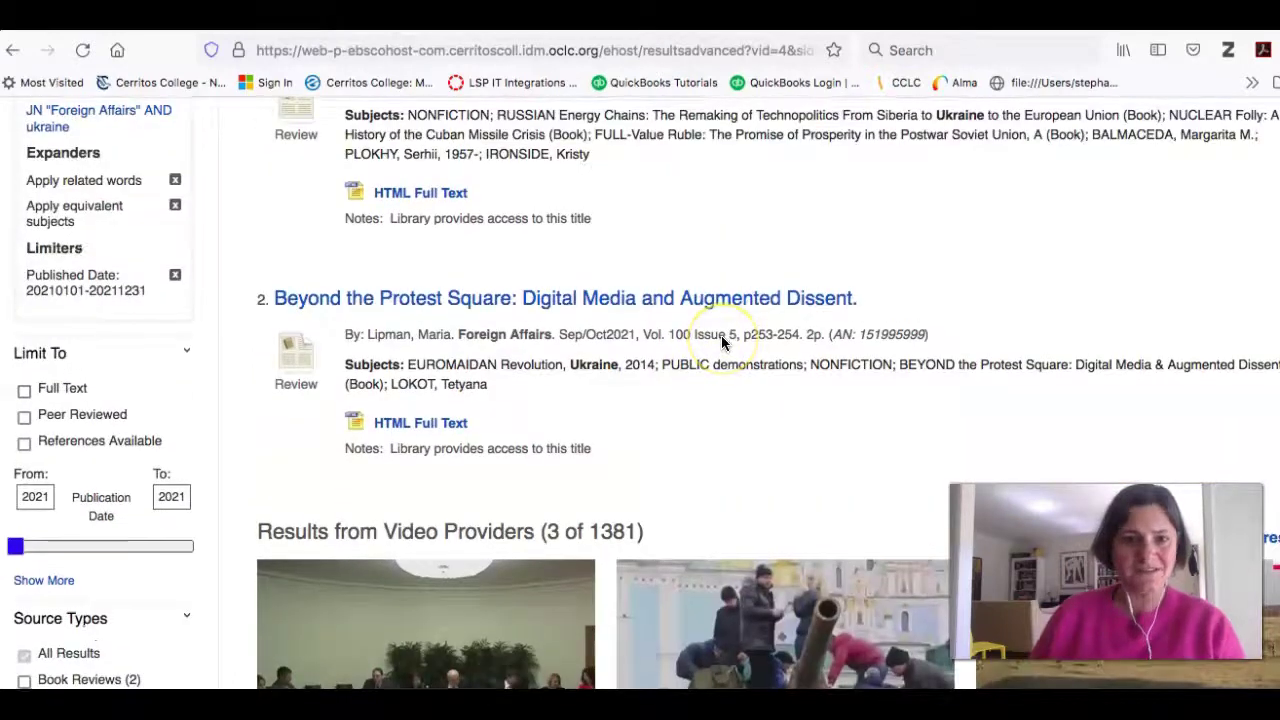
scroll(723, 343, "up", 1)
left_click(412, 162)
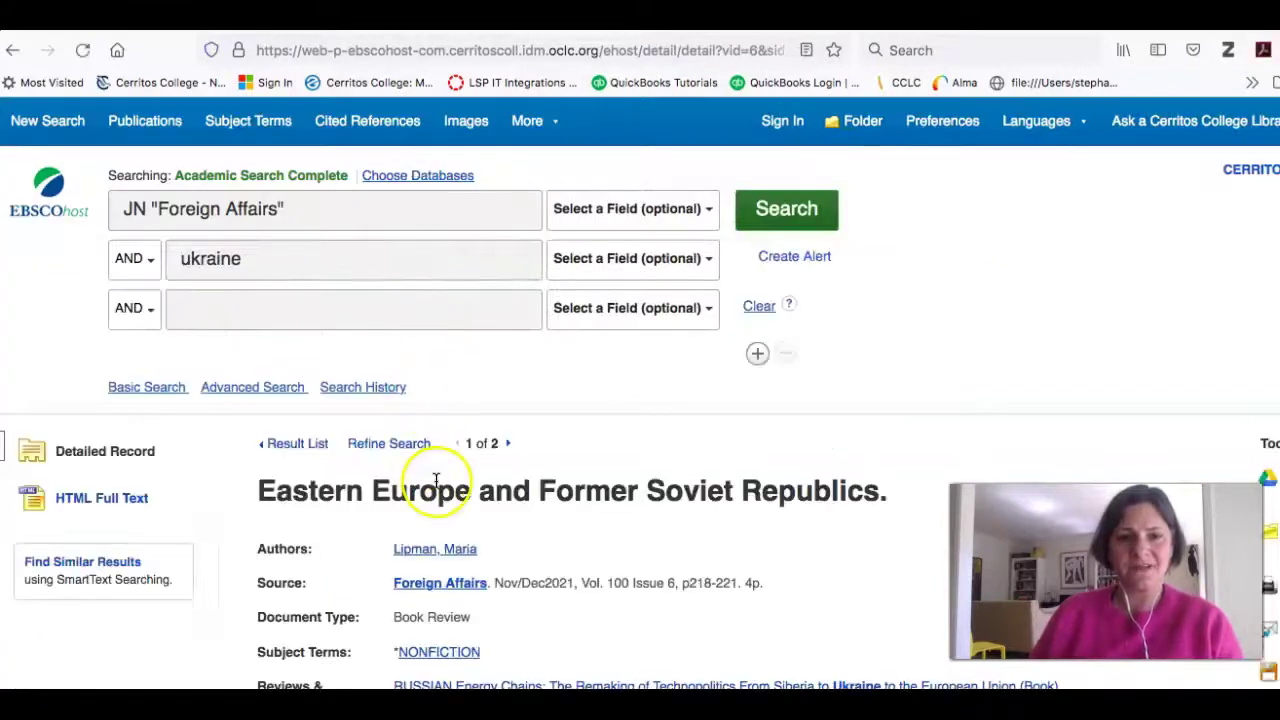
scroll(436, 480, "down", 10)
scroll(436, 480, "down", 5)
scroll(436, 480, "up", 6)
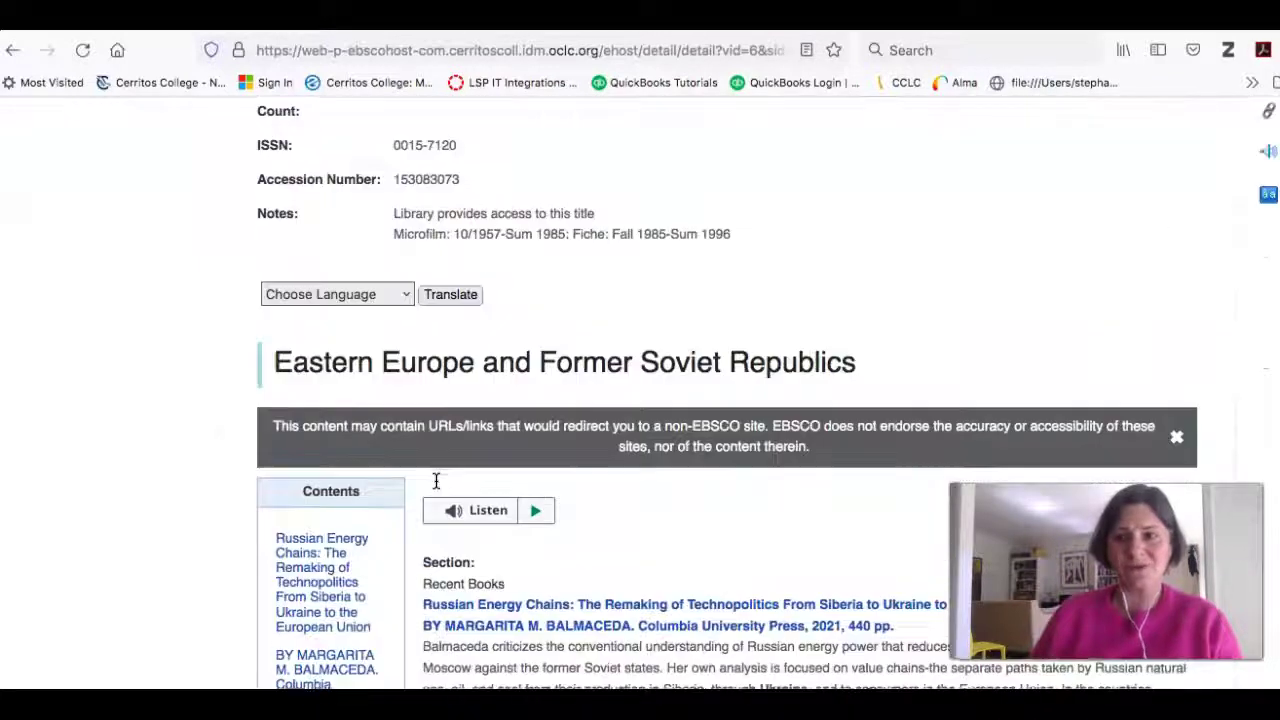
scroll(436, 481, "up", 3)
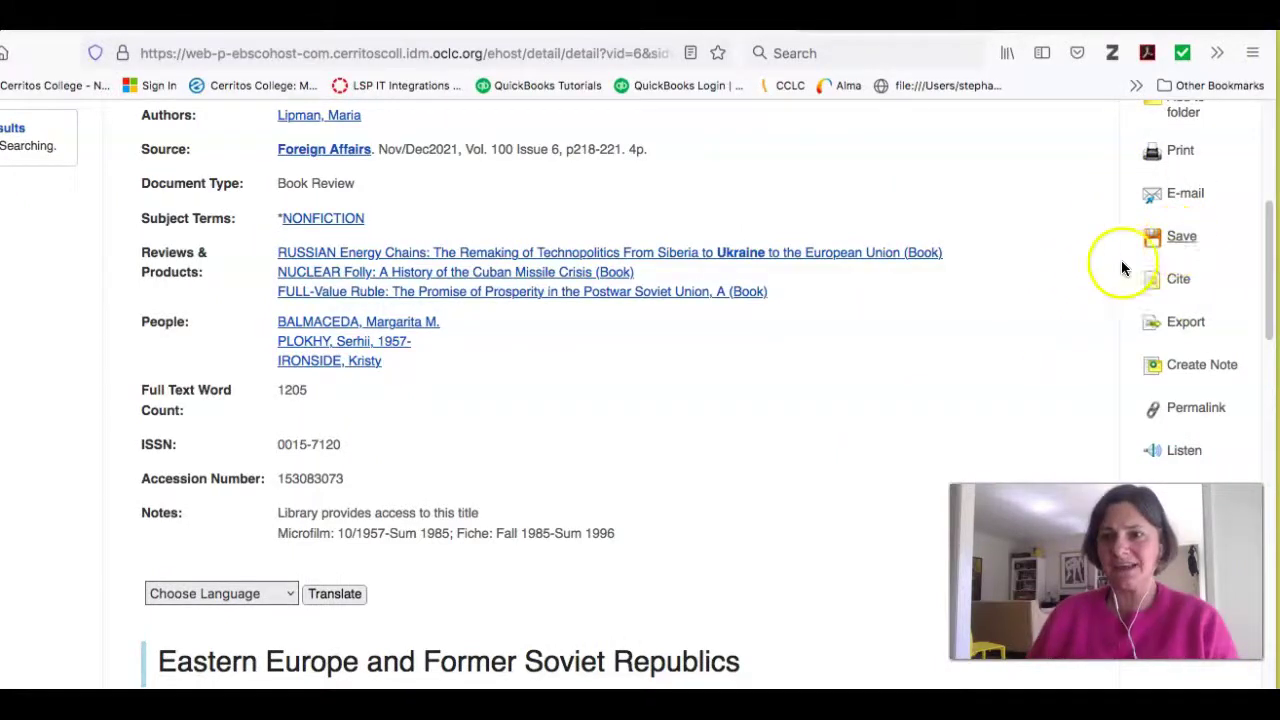
scroll(1035, 271, "up", 2)
scroll(1035, 264, "down", 3)
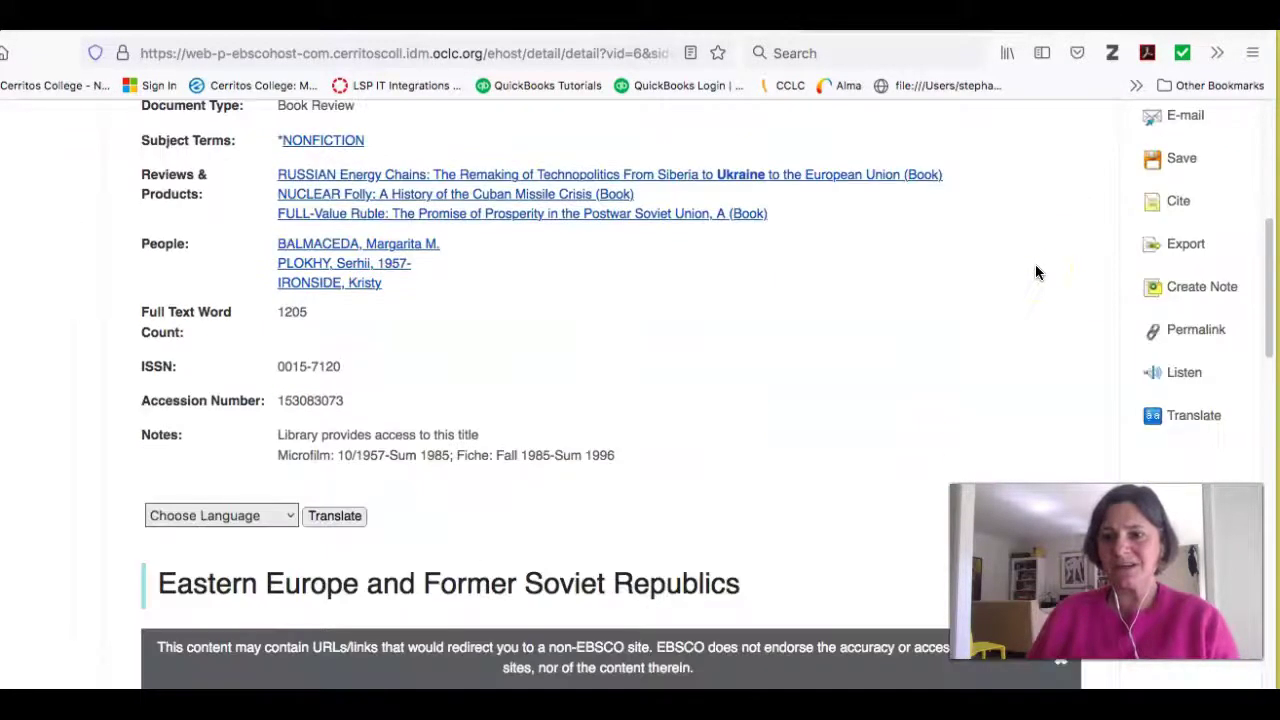
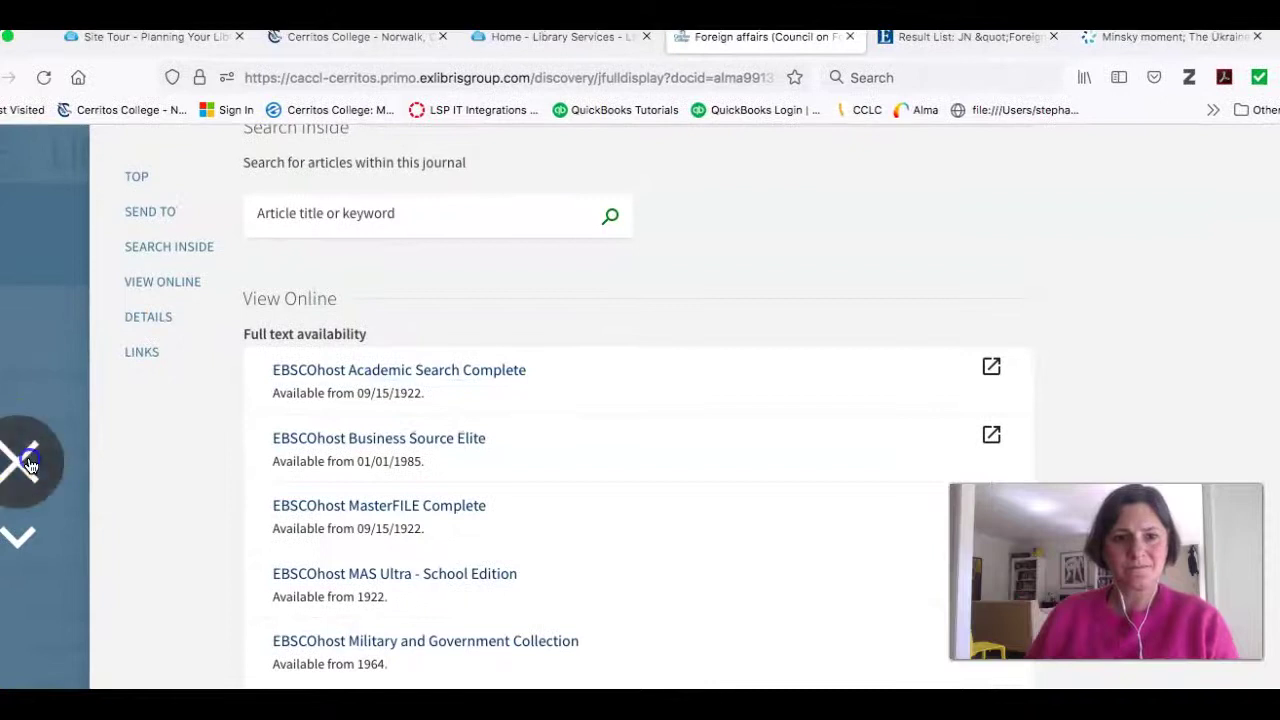
Search the library's journals for "Foreign Policy" and open the online edition in EBSCOhost Academic Search Complete.
left_click(484, 234)
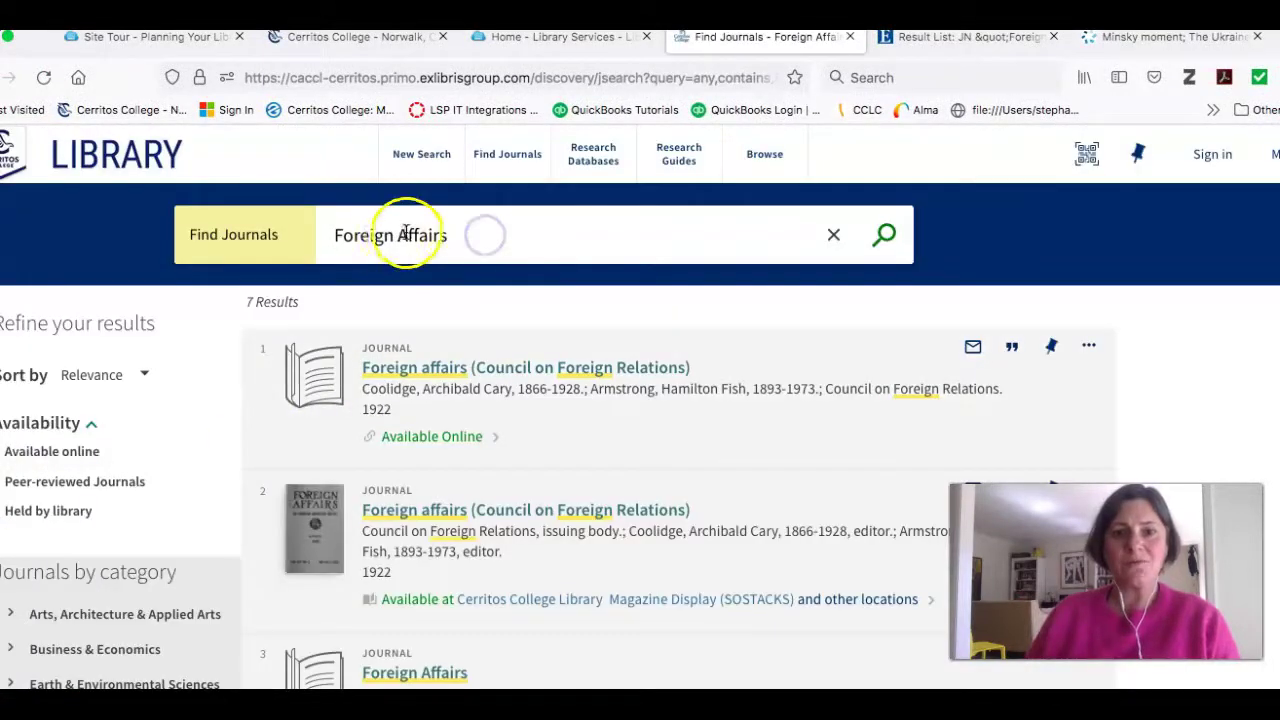
left_click_drag(399, 233, 447, 237)
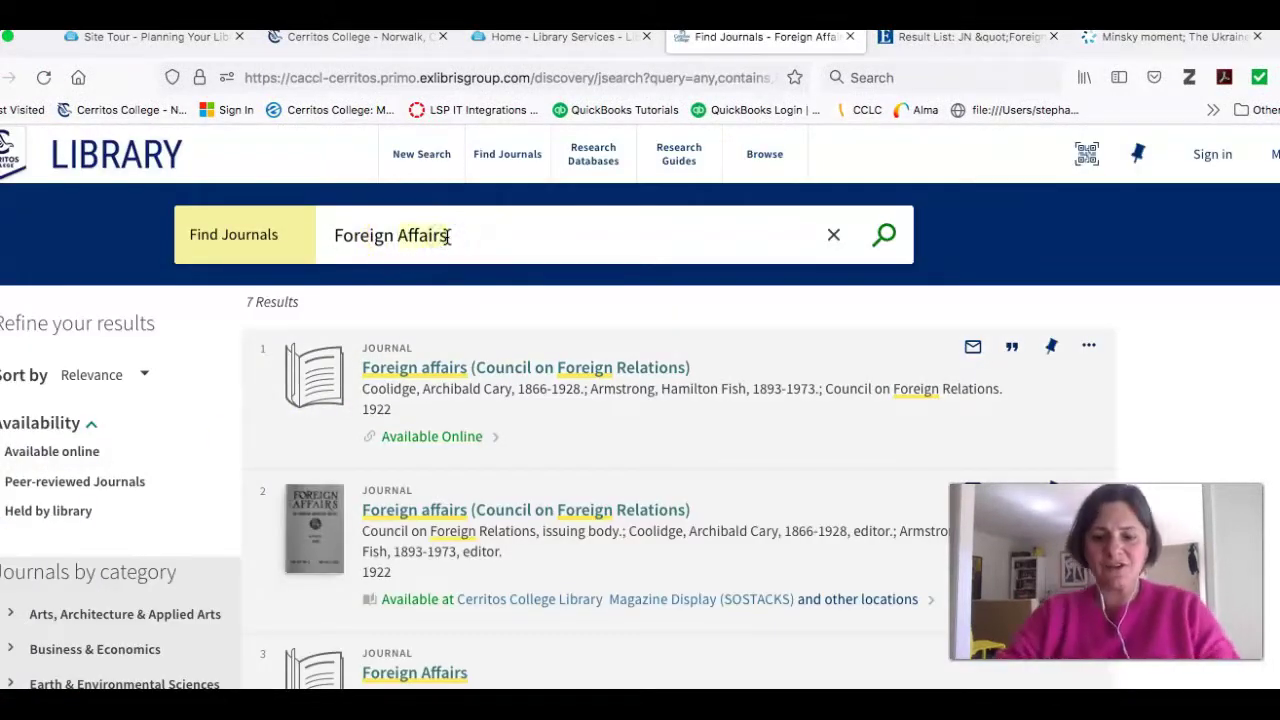
type("Policy")
key("Return")
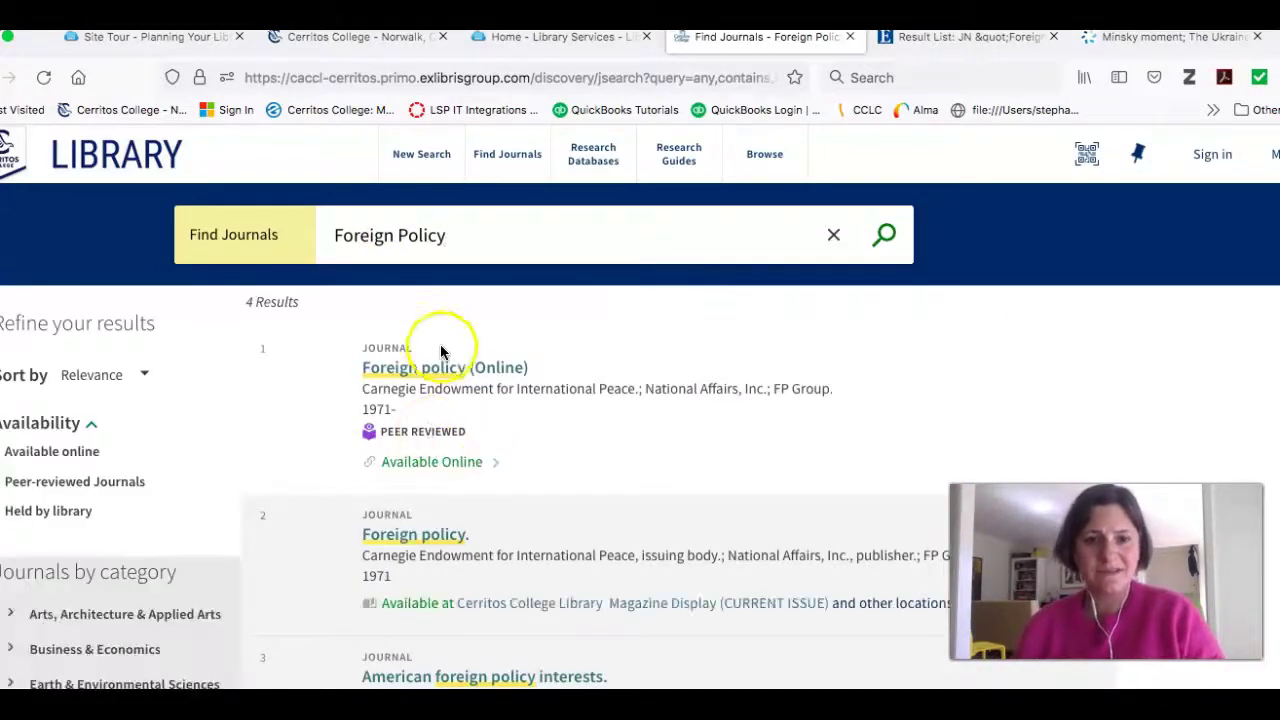
left_click(425, 463)
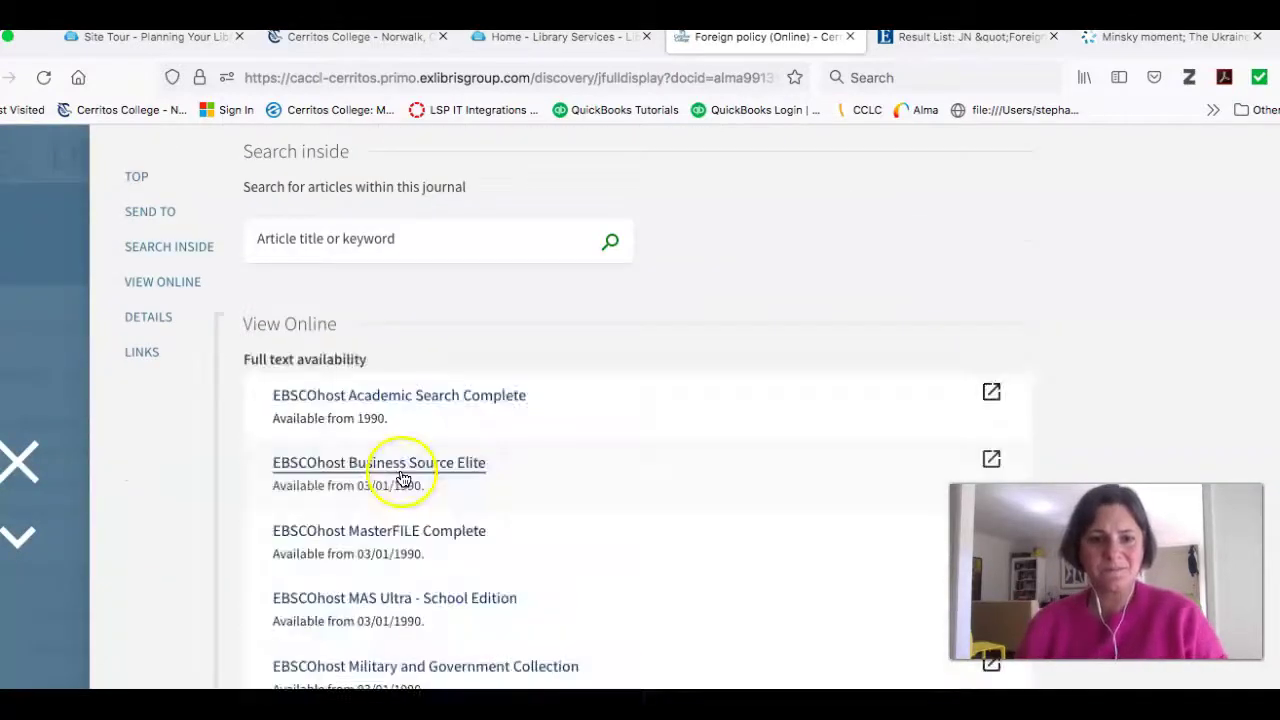
left_click(410, 405)
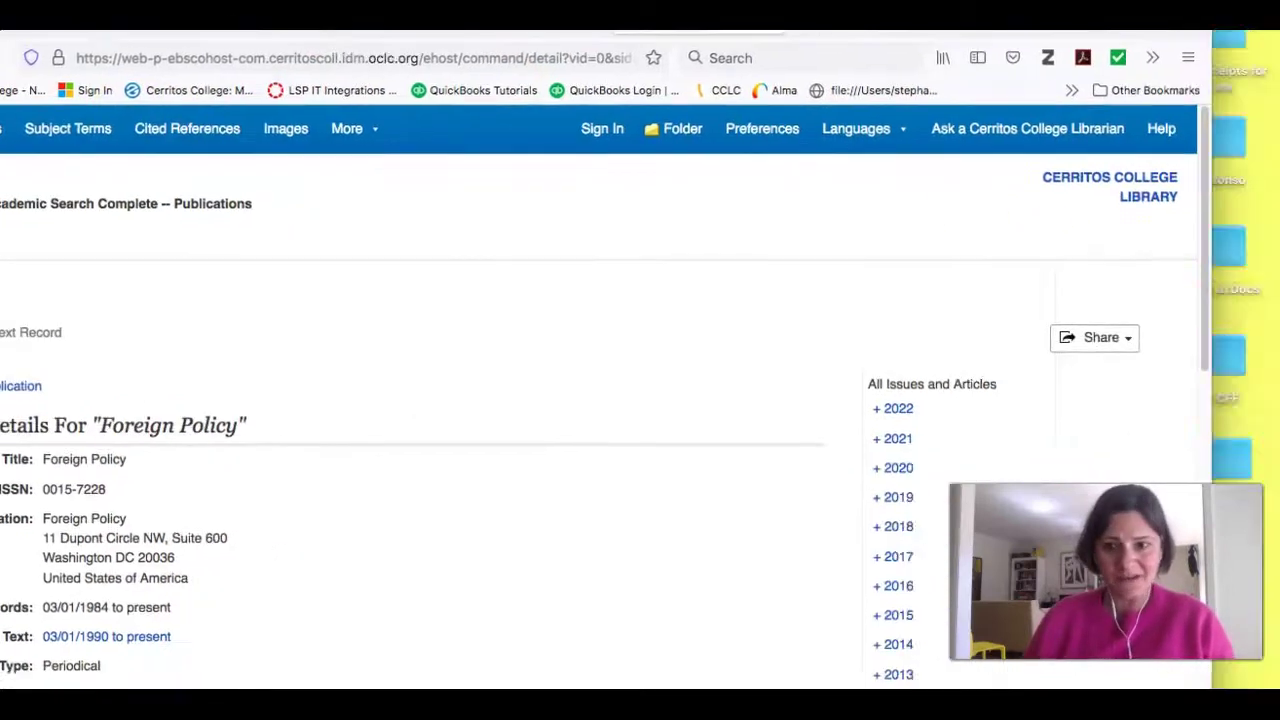
Open the Winter 2022 issue of Foreign Policy from the 2022 issues and look through its articles.
left_click(881, 412)
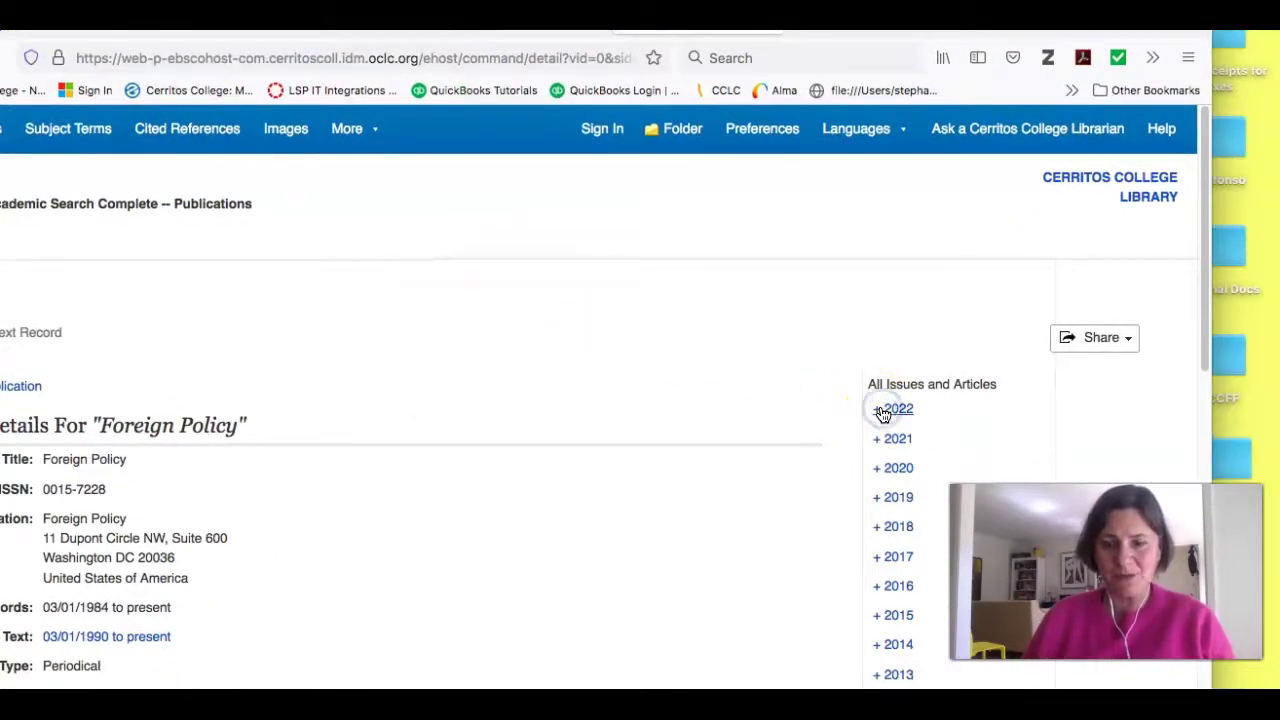
left_click(892, 415)
left_click(893, 414)
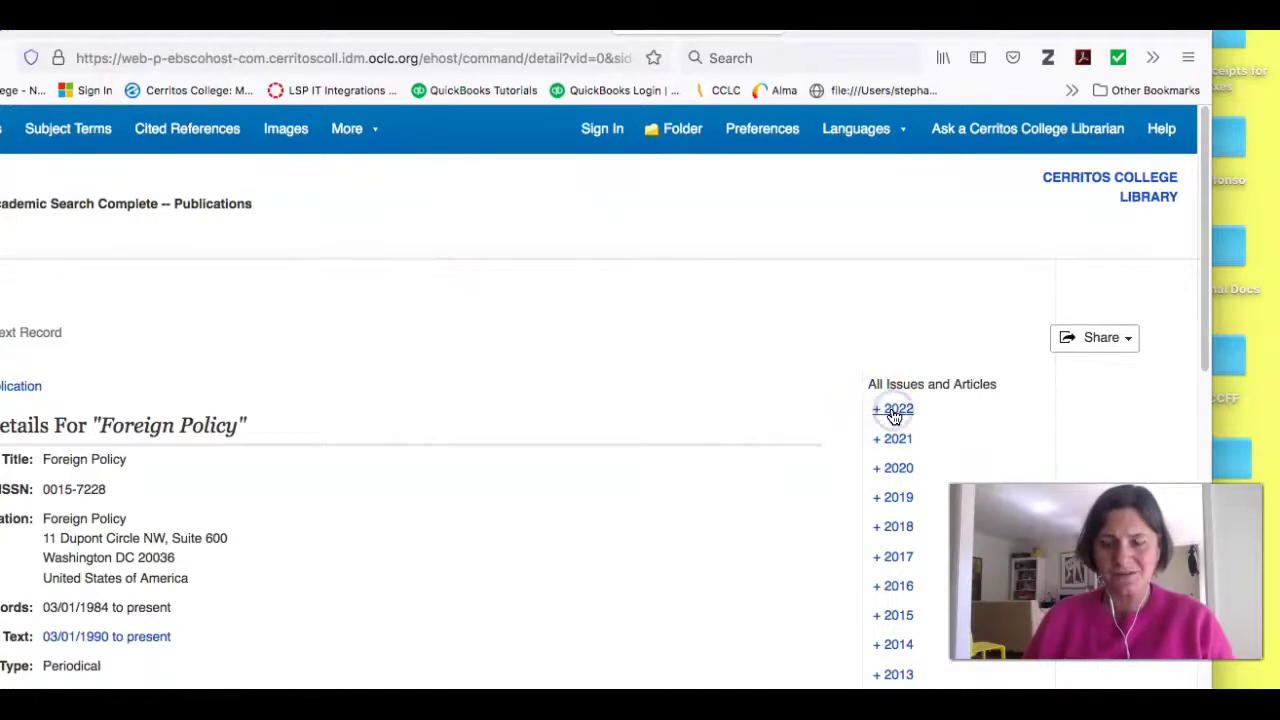
left_click(905, 444)
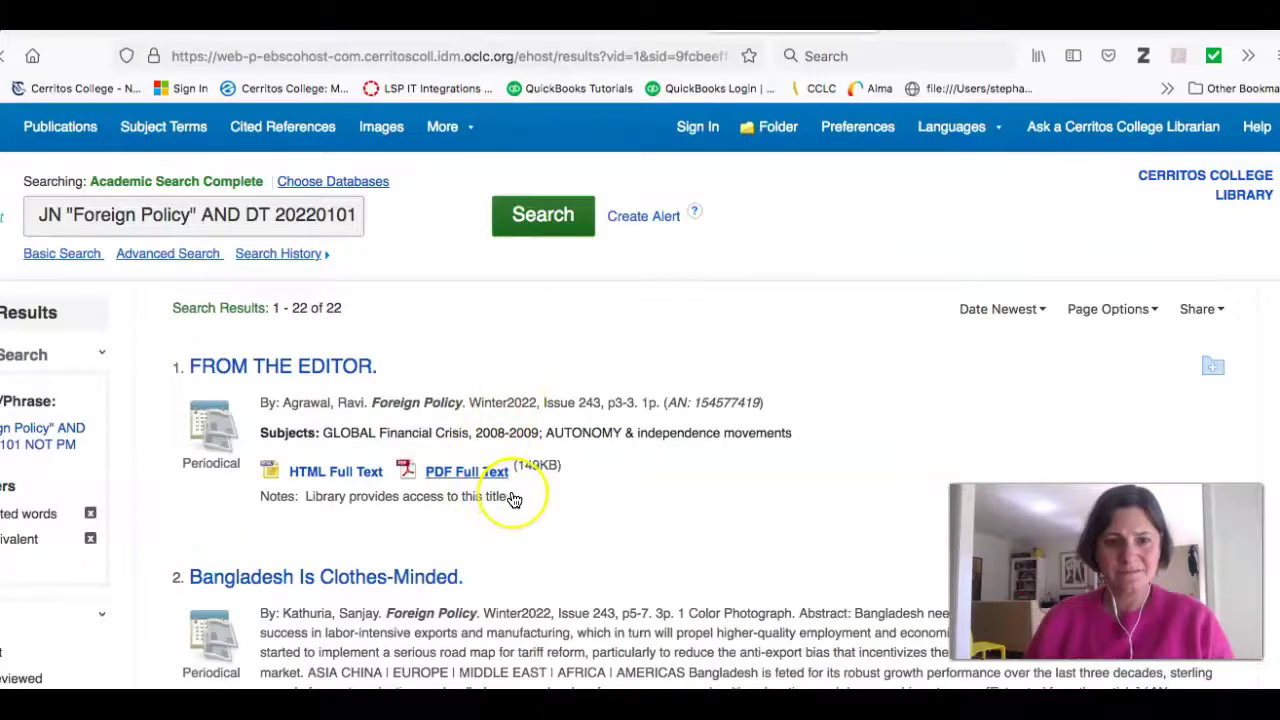
scroll(514, 494, "down", 5)
scroll(514, 500, "down", 3)
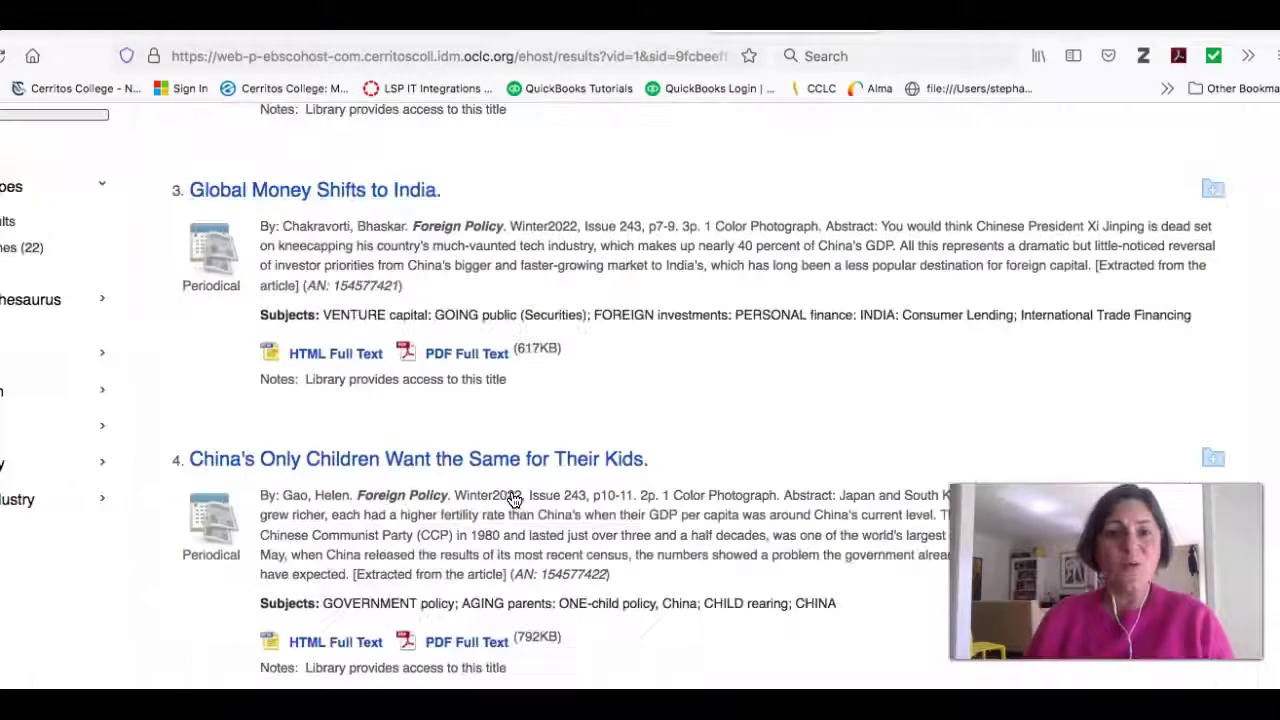
scroll(514, 500, "up", 10)
Open the advanced search and remove the date and AOP conditions from the first row, keeping JN "Foreign Policy".
left_click(140, 258)
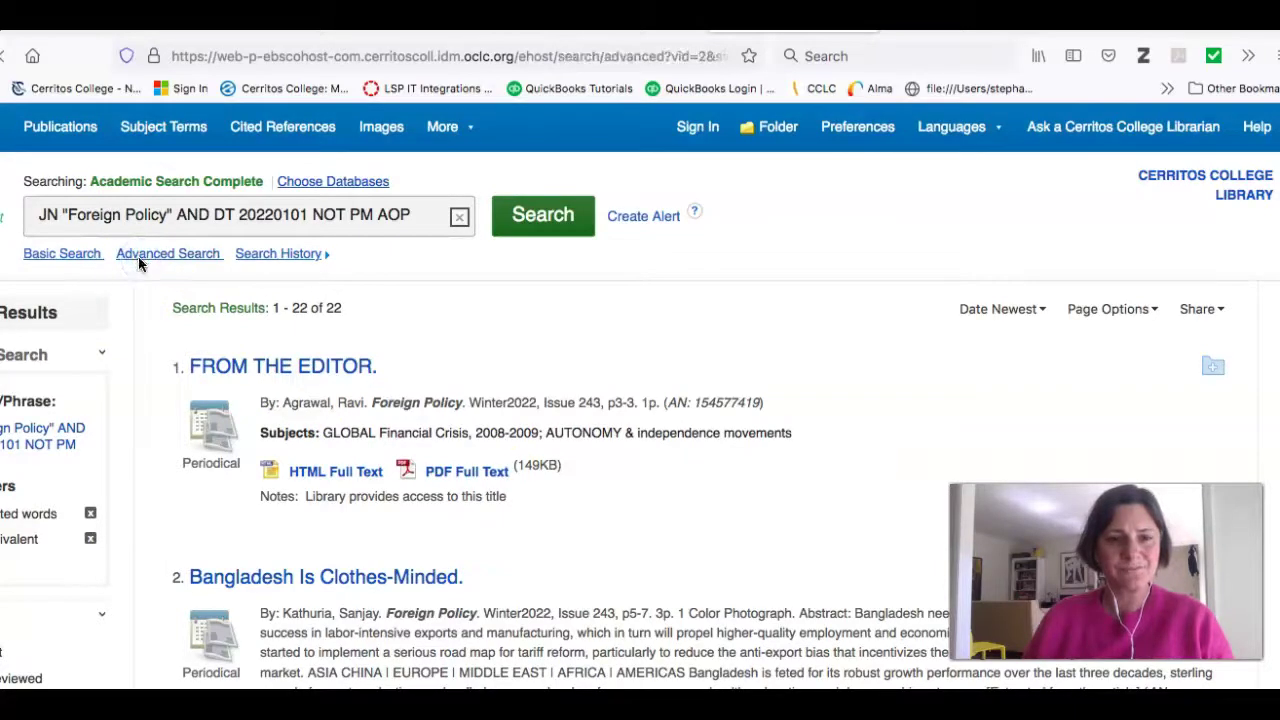
left_click(203, 216)
left_click_drag(203, 216, 477, 211)
key("BackSpace")
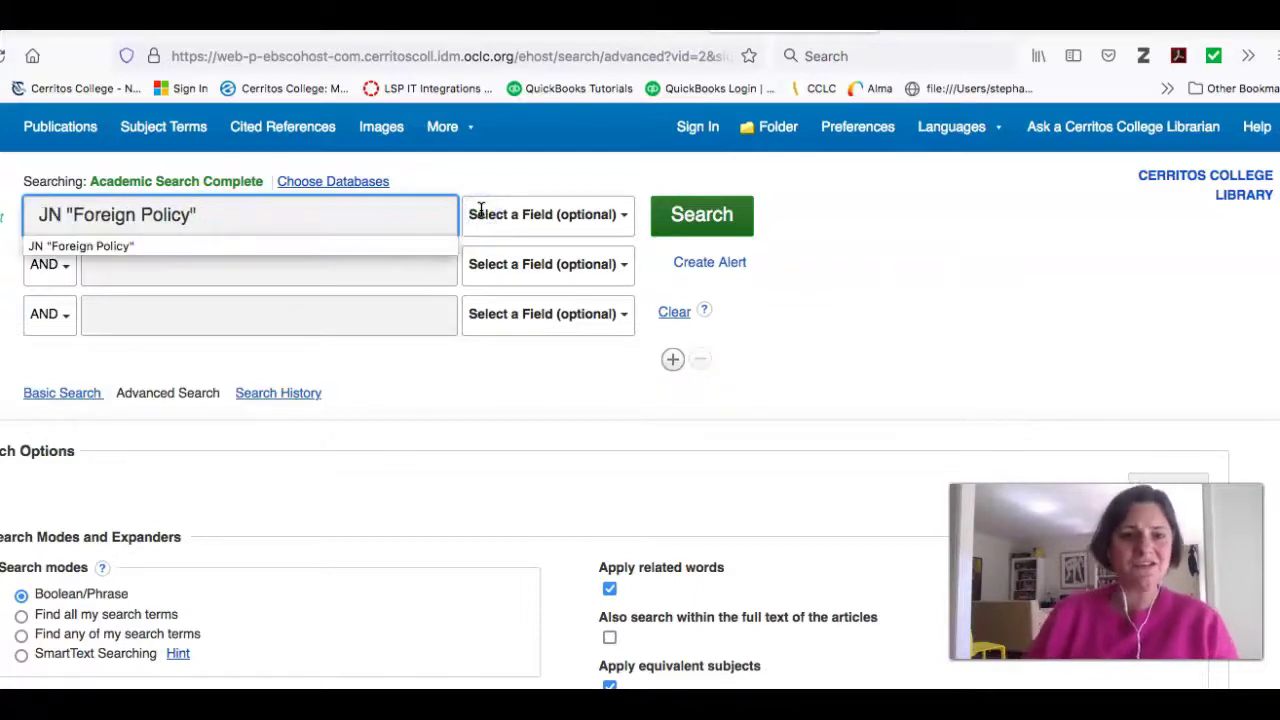
Enter "ukraine" as the second term alongside JN "Foreign Policy", combined with AND, and run the search.
left_click(289, 263)
type("uk")
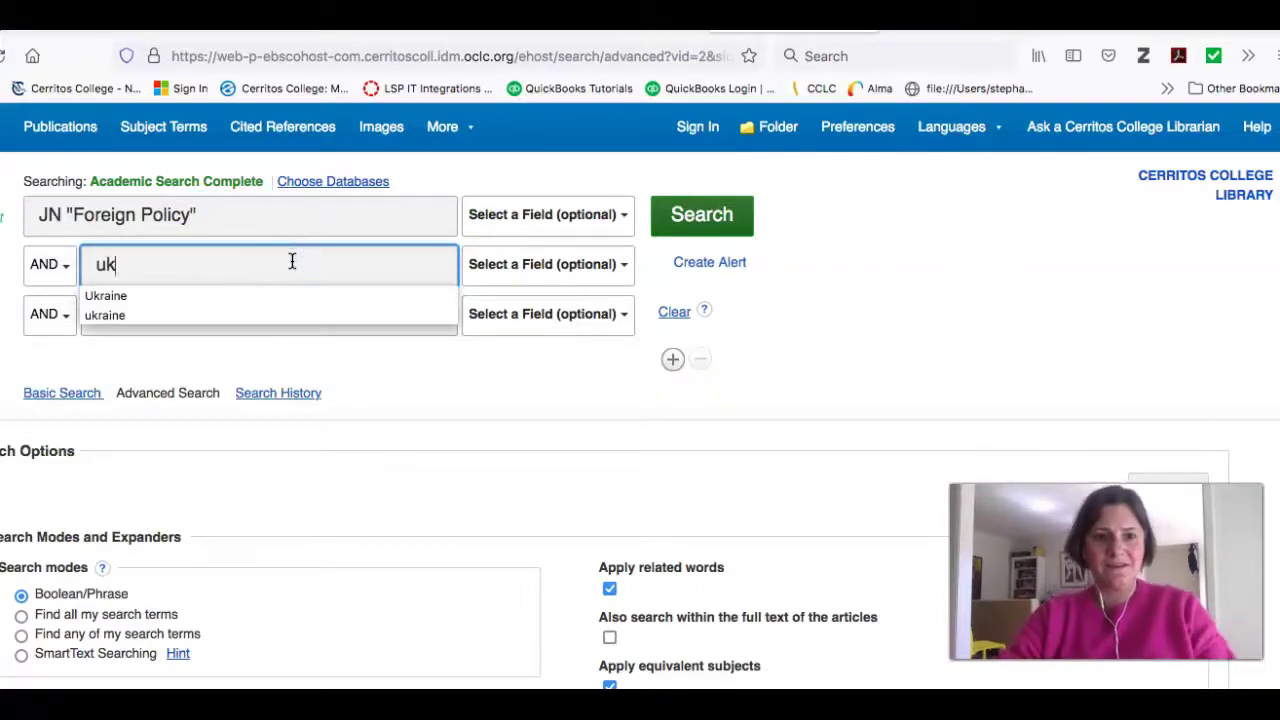
key("Escape")
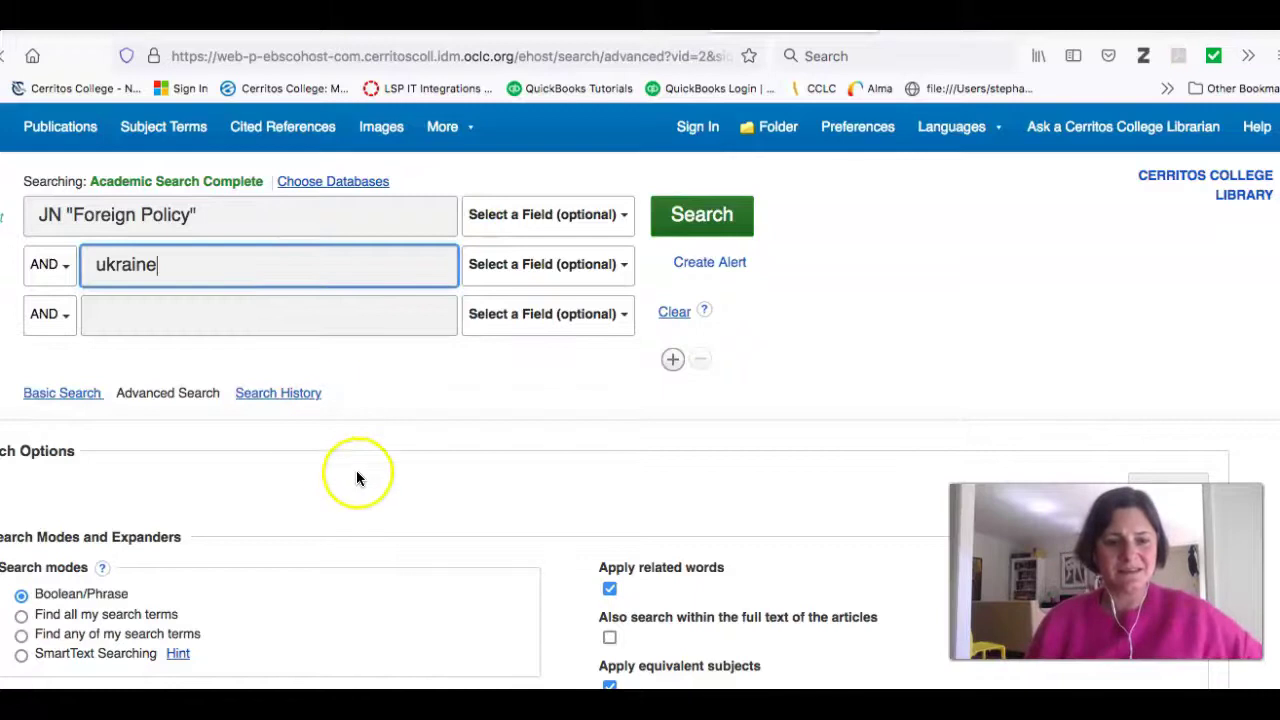
type("raine")
key("Return")
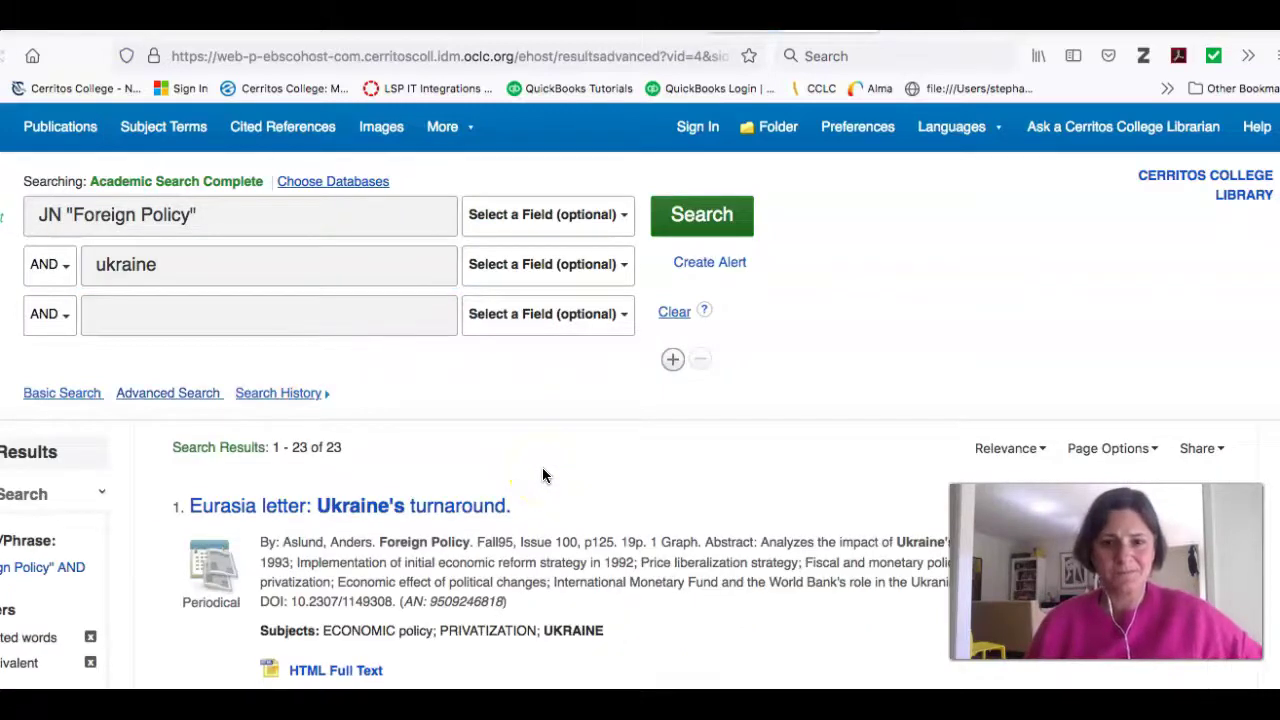
Limit the Foreign Policy results on Ukraine to publication year 2021 and look over the listed article and videos.
scroll(543, 475, "down", 3)
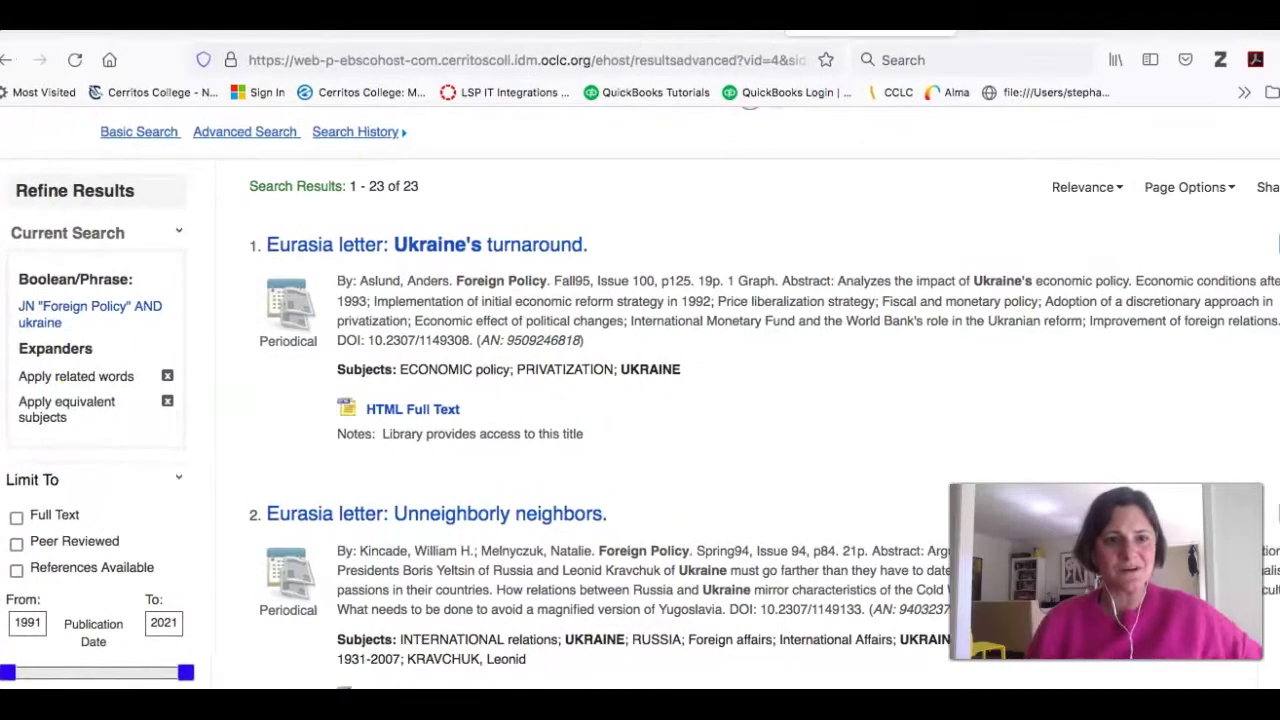
scroll(22, 617, "down", 1)
left_click_drag(8, 596, 189, 600)
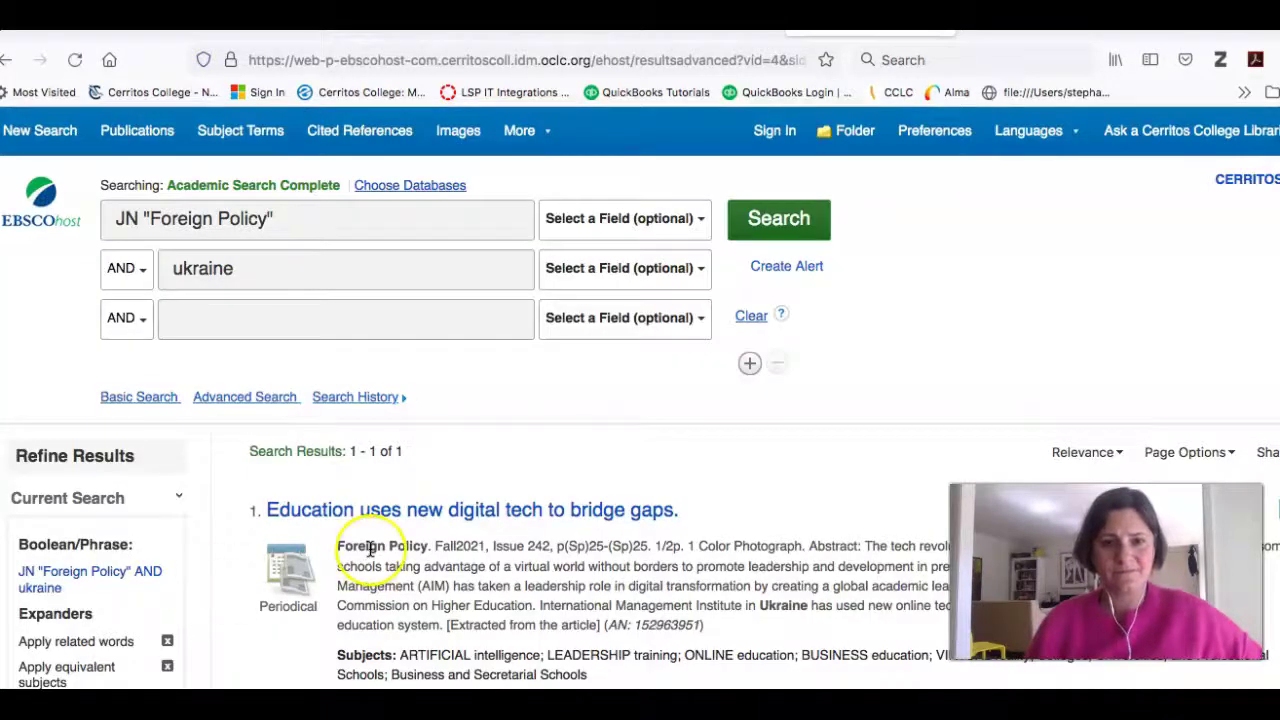
scroll(370, 548, "down", 3)
scroll(370, 548, "up", 1)
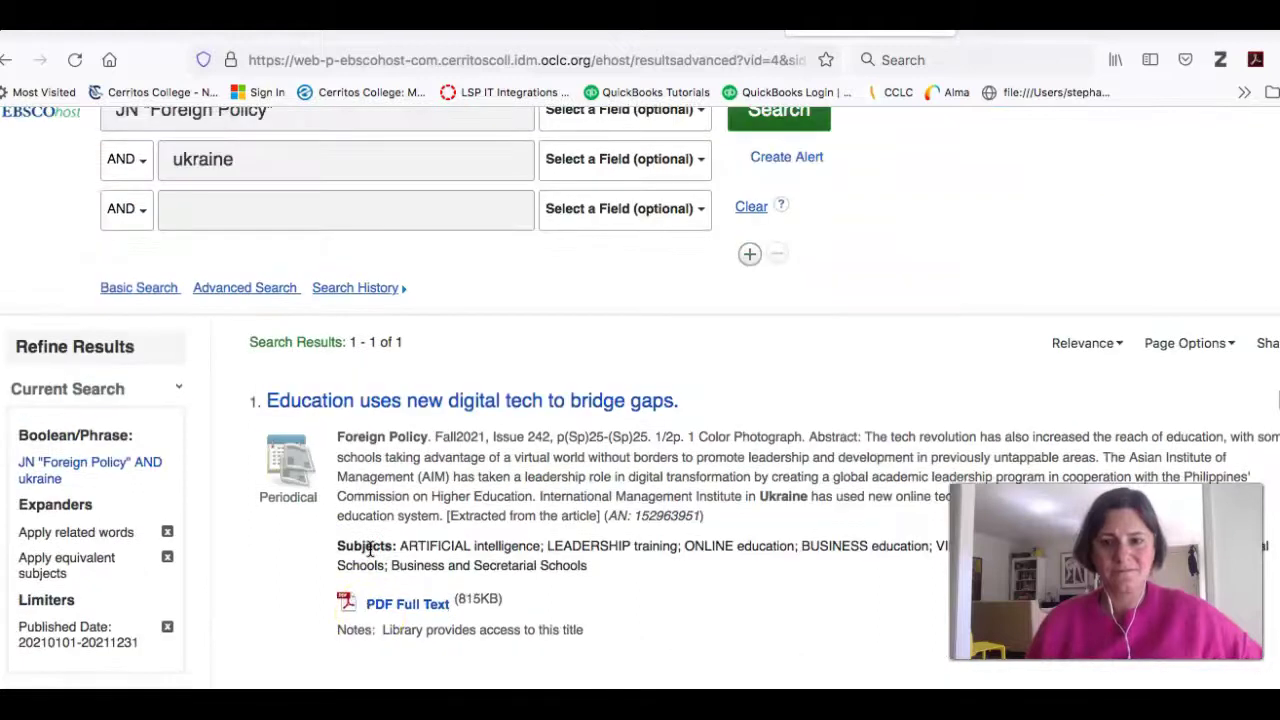
scroll(370, 548, "down", 5)
scroll(370, 548, "down", 2)
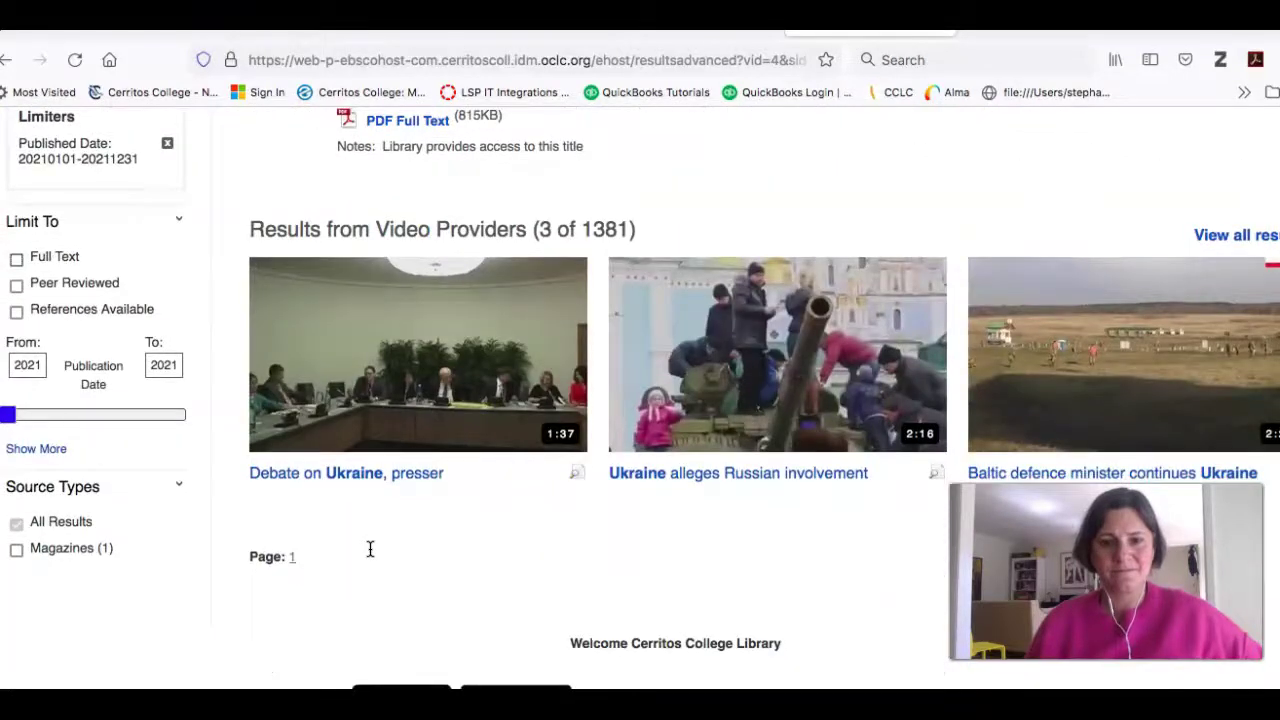
scroll(371, 543, "up", 7)
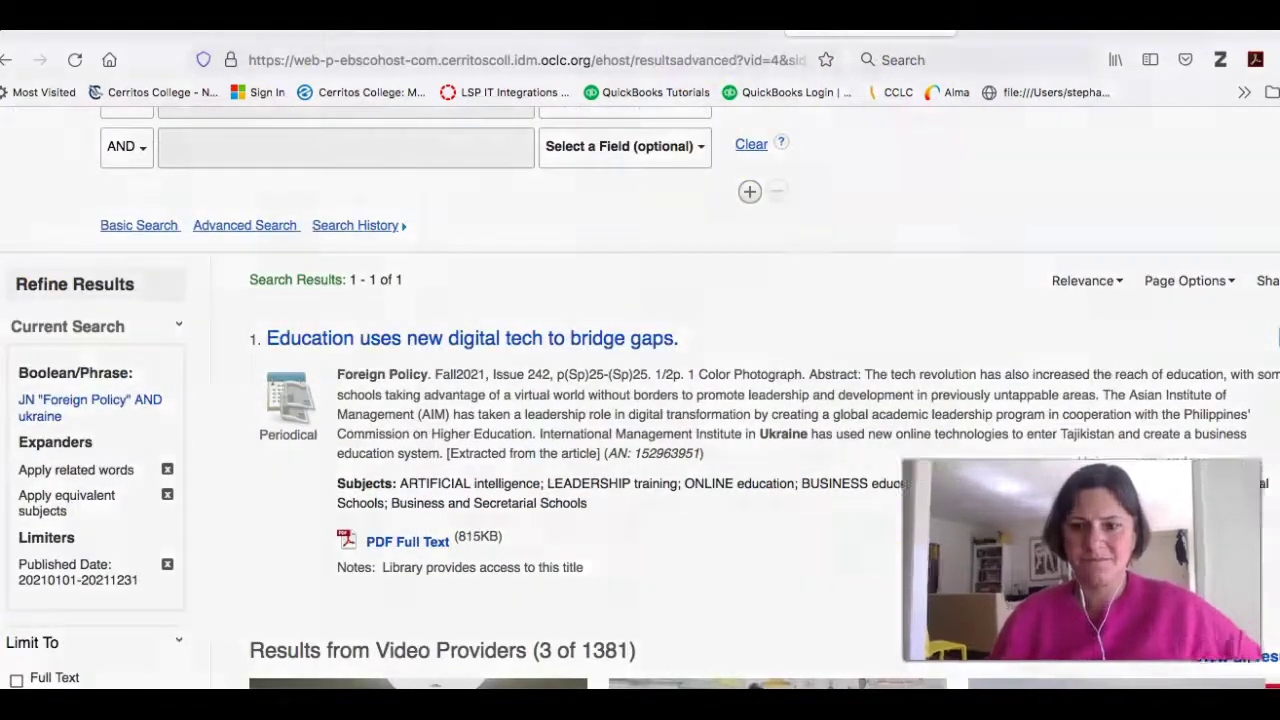